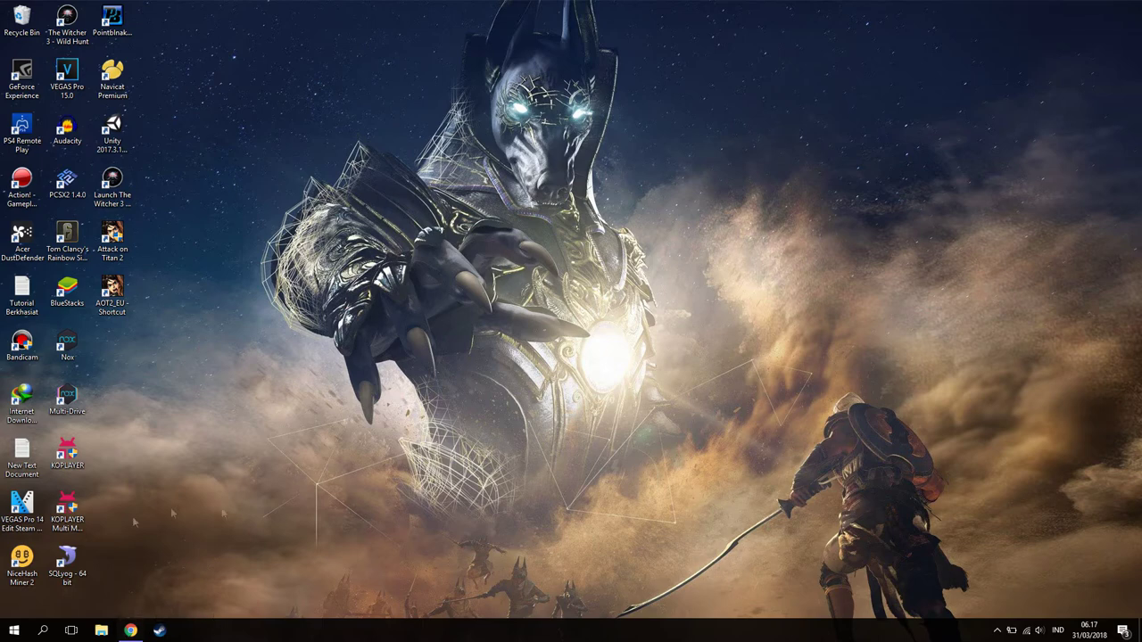
# - Open the Control Panel's list of installed programs for uninstalling
pyautogui.rightClick(13, 630)
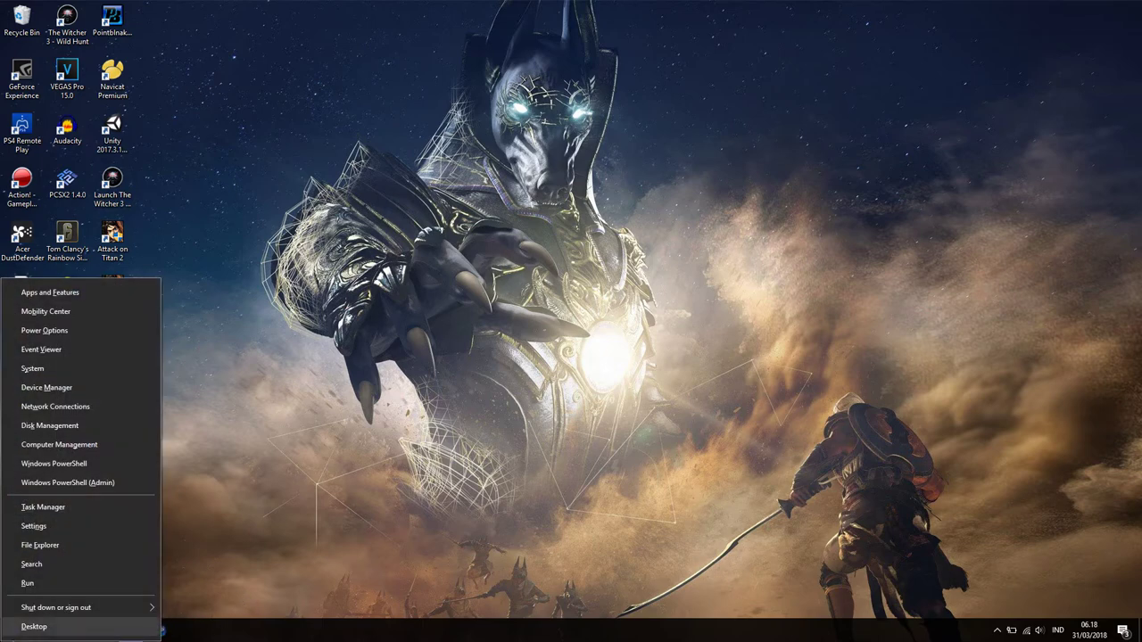
pyautogui.click(26, 630)
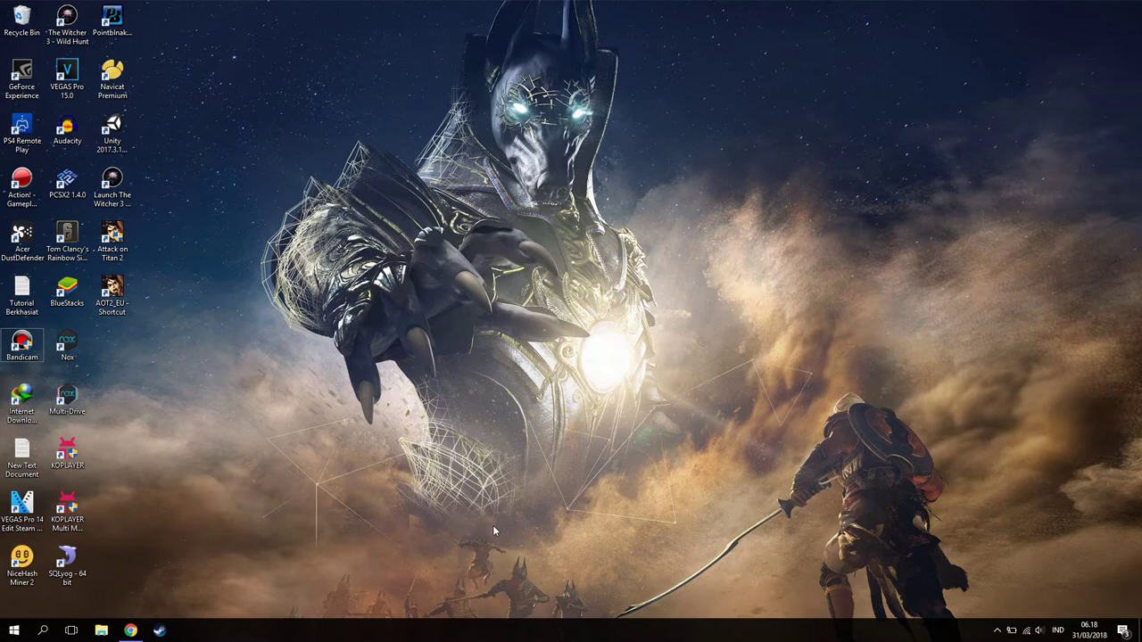
pyautogui.press('super')
pyautogui.write('cont')
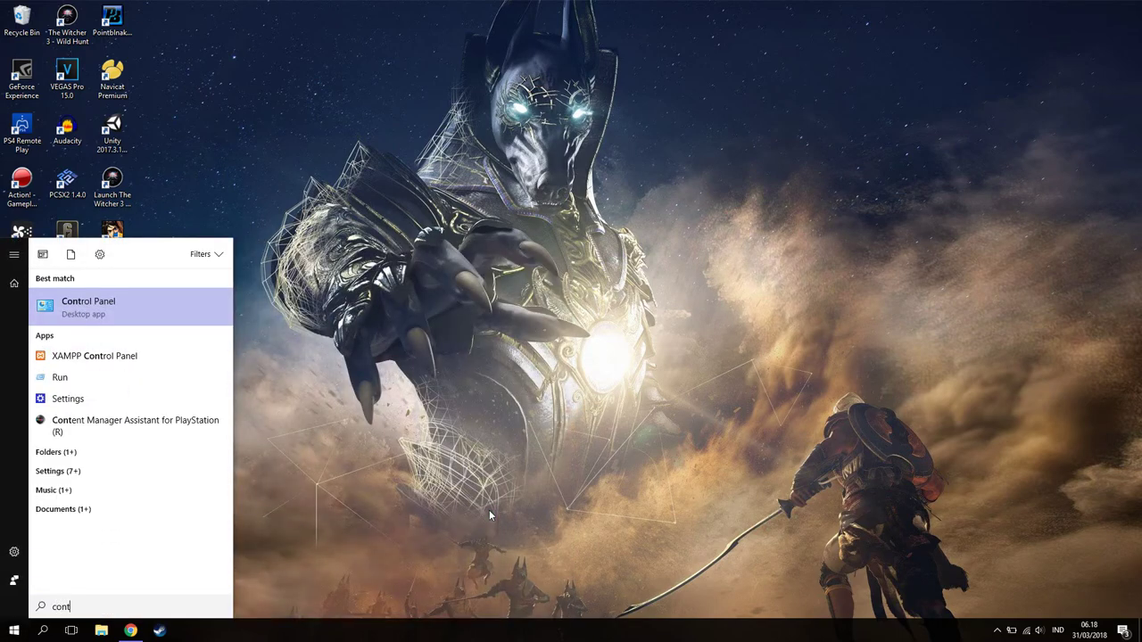
pyautogui.press('Return')
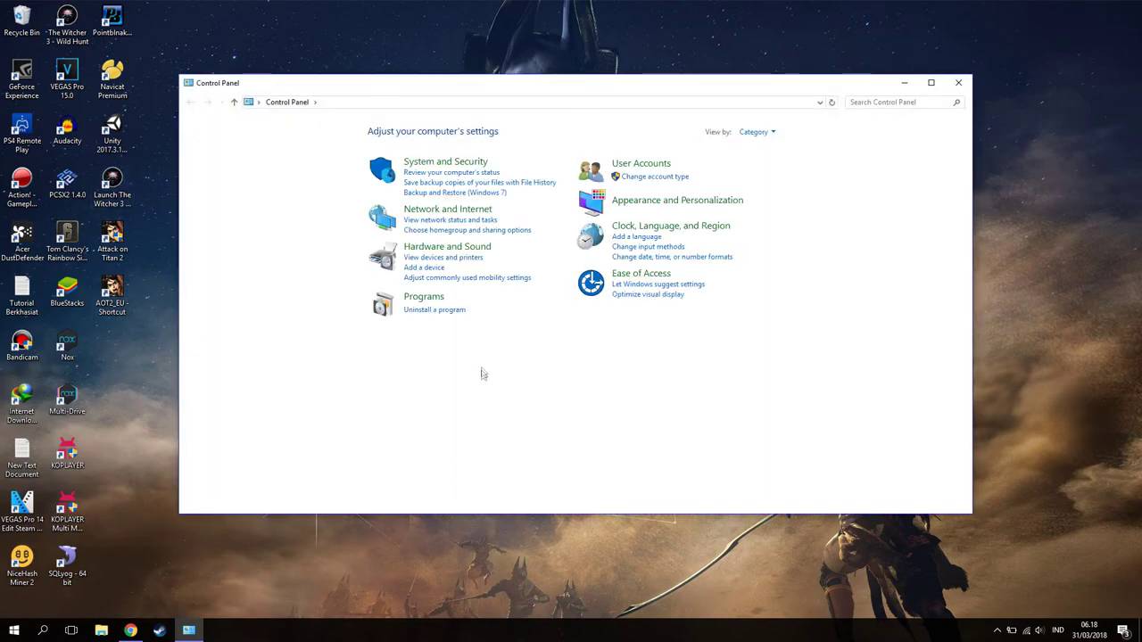
pyautogui.click(427, 312)
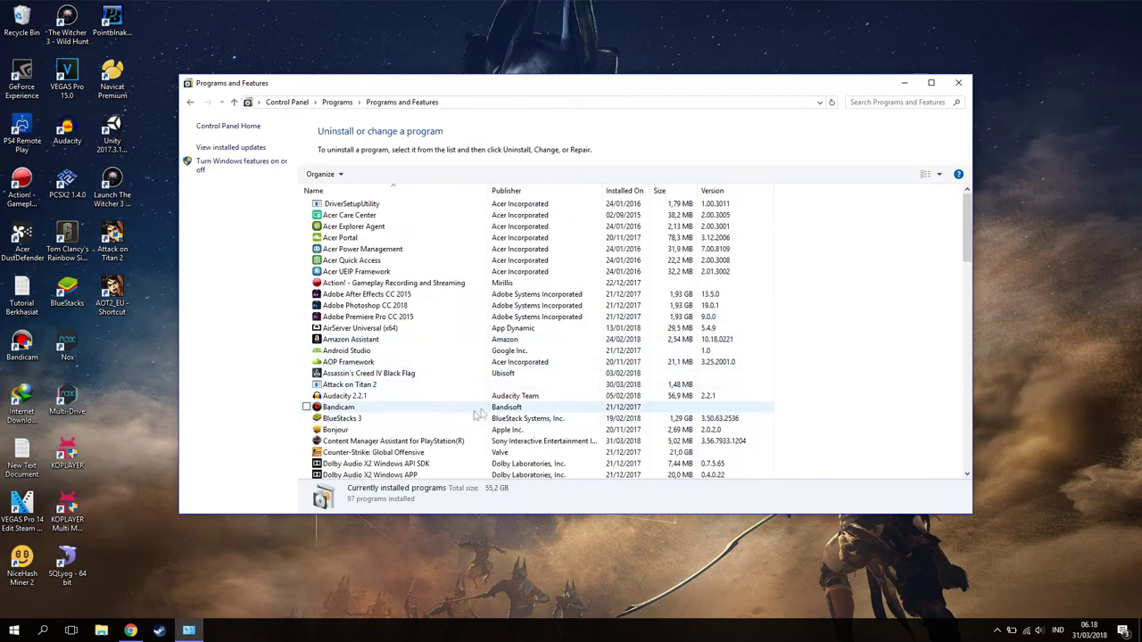
# - Uninstall Content Manager Assistant for PlayStation(R) and close the installed programs window
pyautogui.click(412, 446)
pyautogui.rightClick(414, 446)
pyautogui.click(446, 452)
pyautogui.click(685, 312)
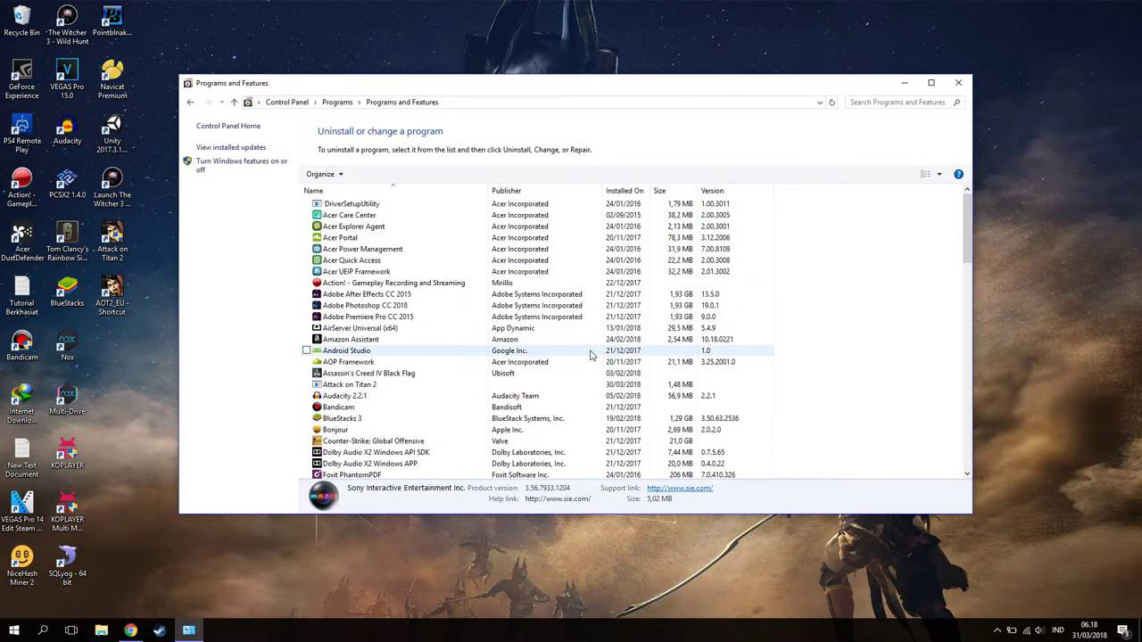
pyautogui.click(958, 82)
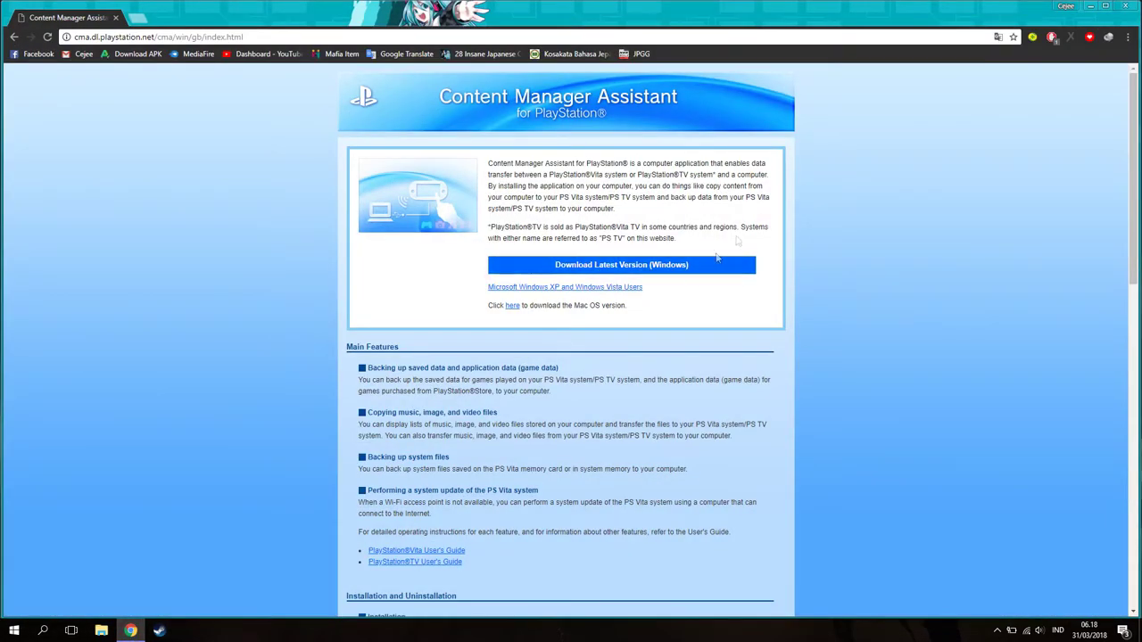
# - Search Google for "content manager assistant" in a separate browser tab, and close that tab
pyautogui.click(141, 18)
pyautogui.write('conten')
pyautogui.press('Return')
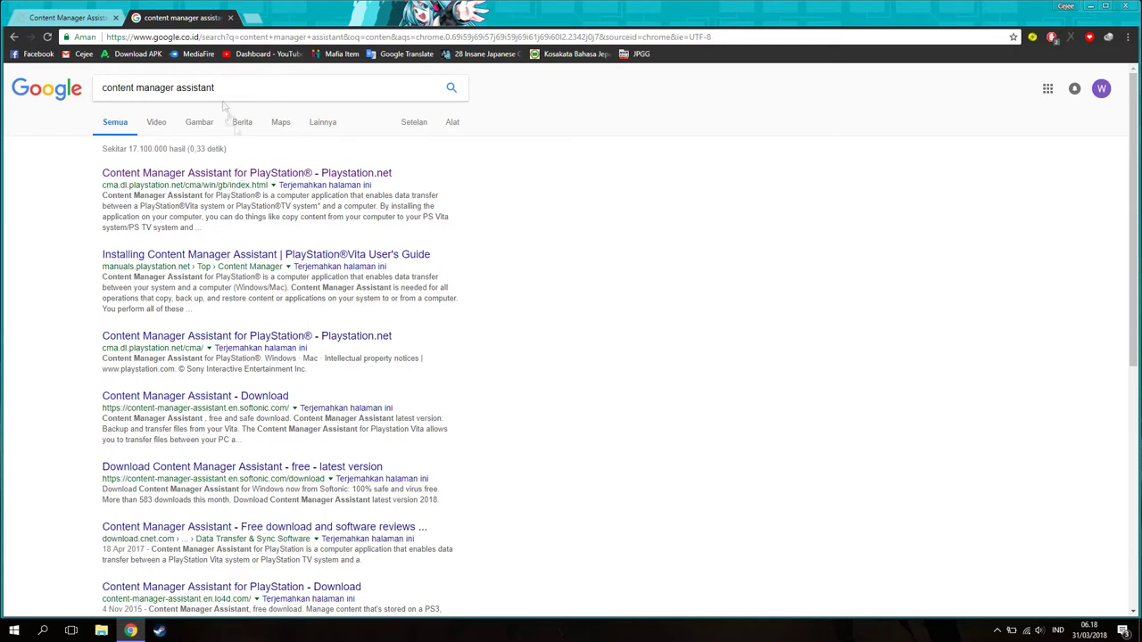
pyautogui.click(230, 19)
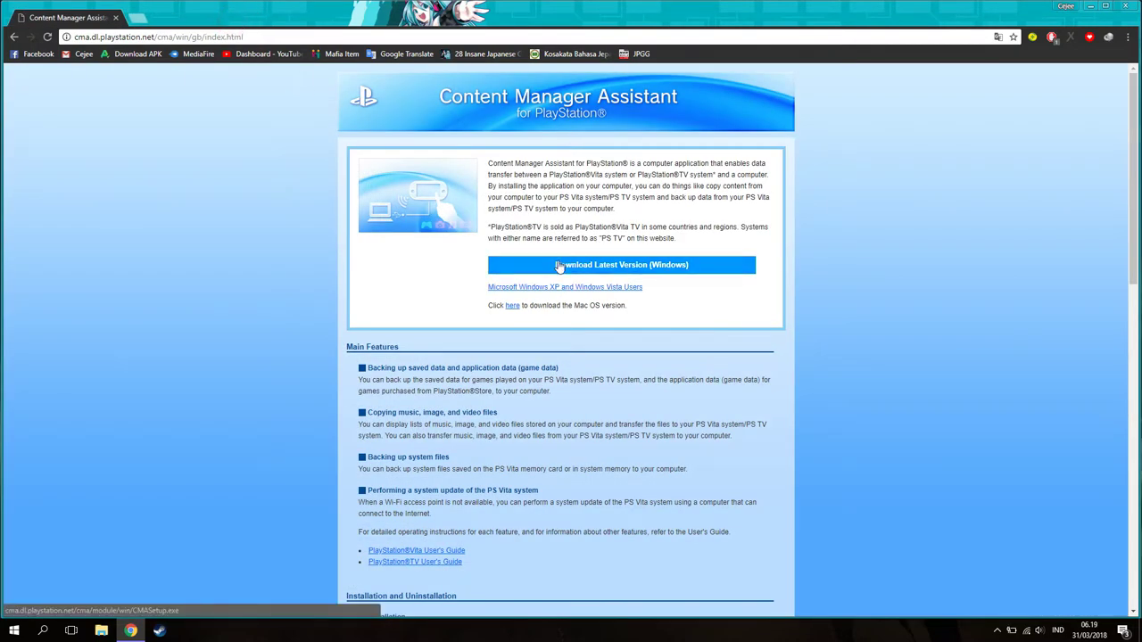
# - Try to download the latest Windows version of Content Manager Assistant, dismiss the duplicate download and close the browser
pyautogui.click(678, 267)
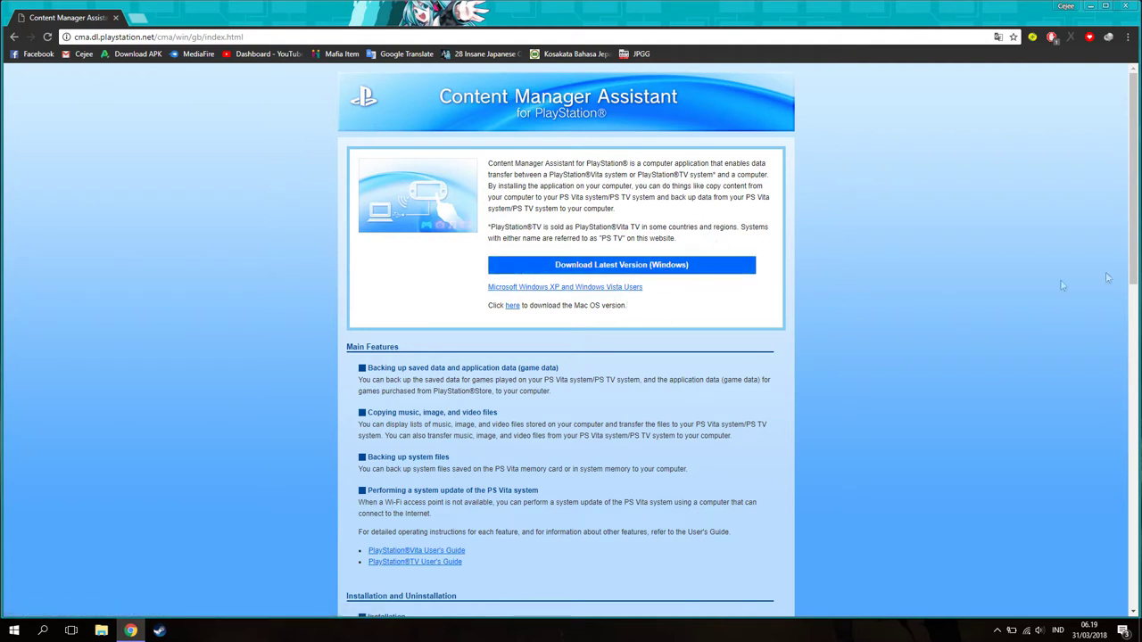
pyautogui.click(664, 272)
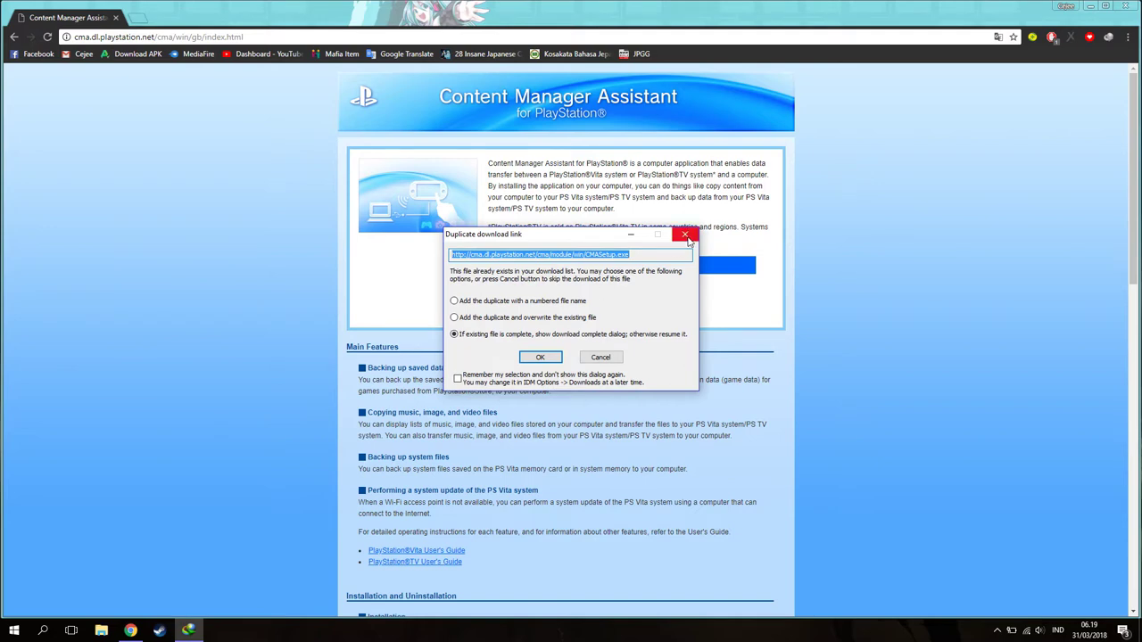
pyautogui.click(686, 236)
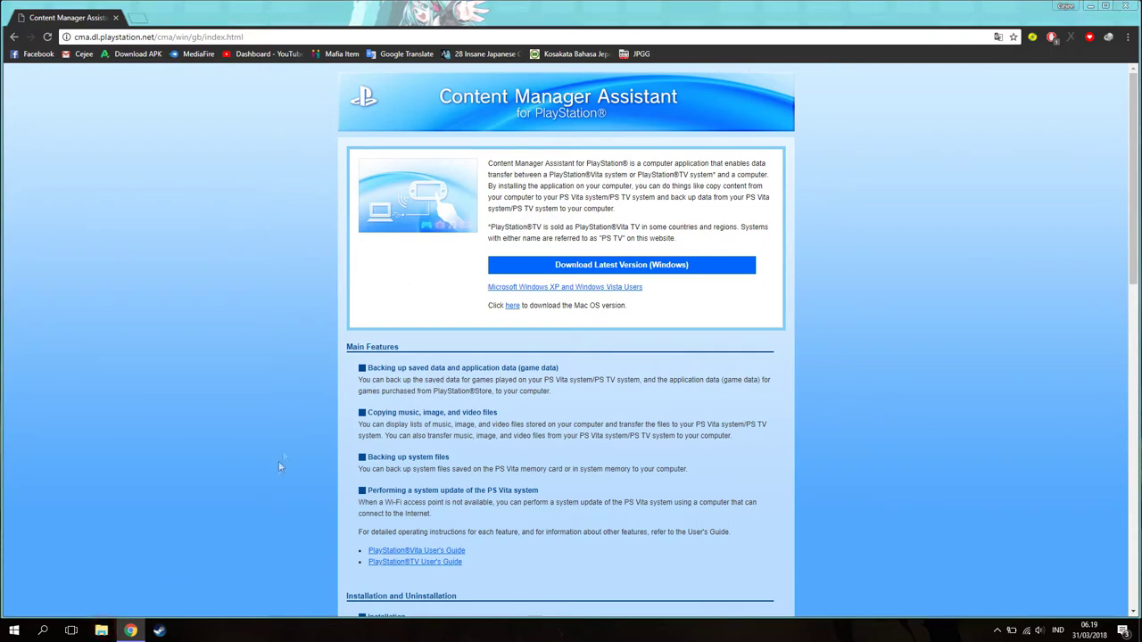
pyautogui.click(1122, 5)
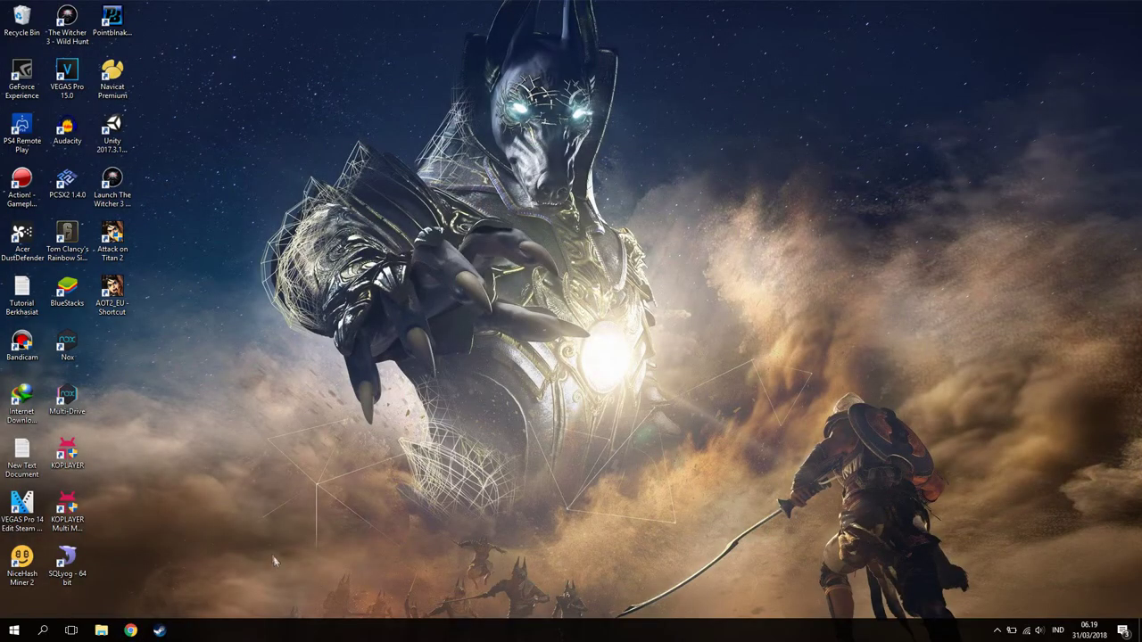
# - Launch the CMASetup installer from the Programs folder inside Downloads using File Explorer
pyautogui.click(101, 631)
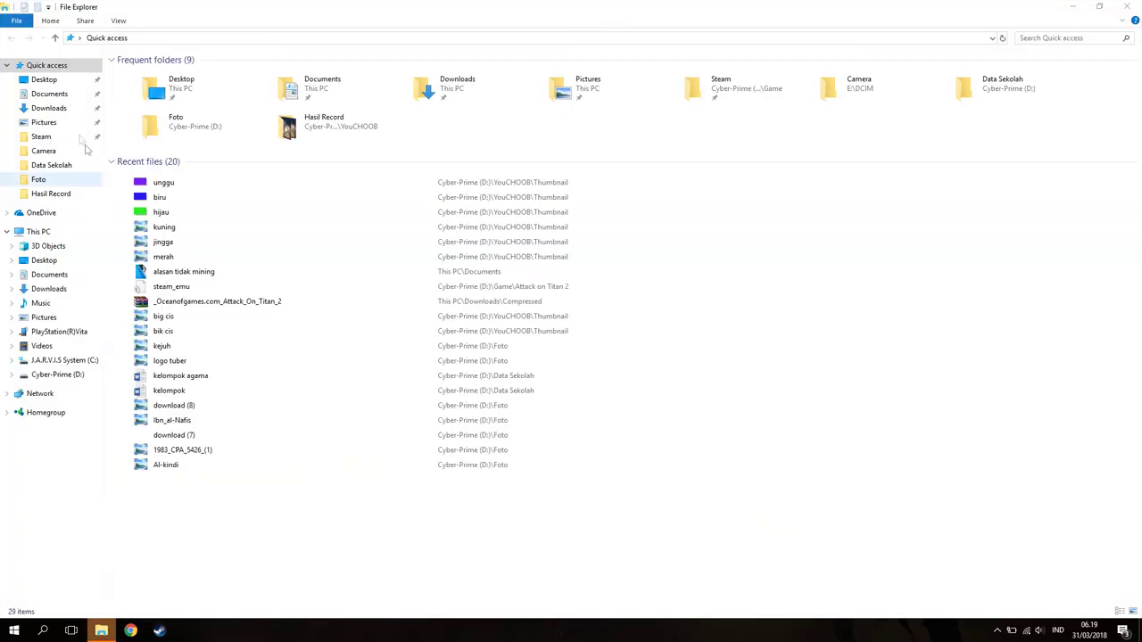
pyautogui.click(52, 109)
pyautogui.doubleClick(204, 122)
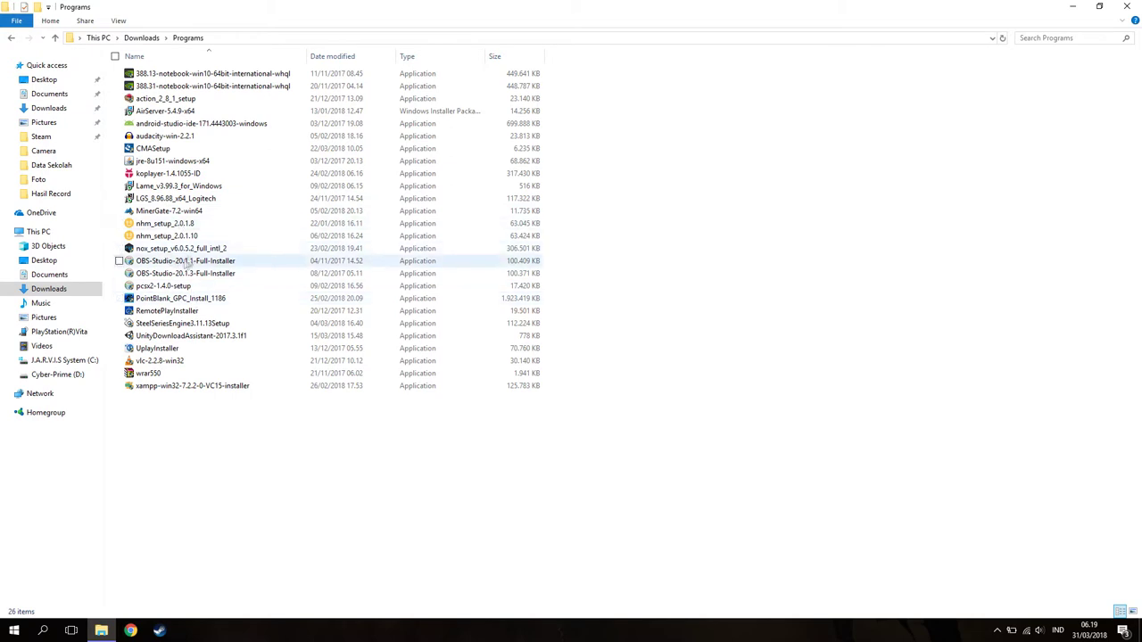
pyautogui.click(153, 149)
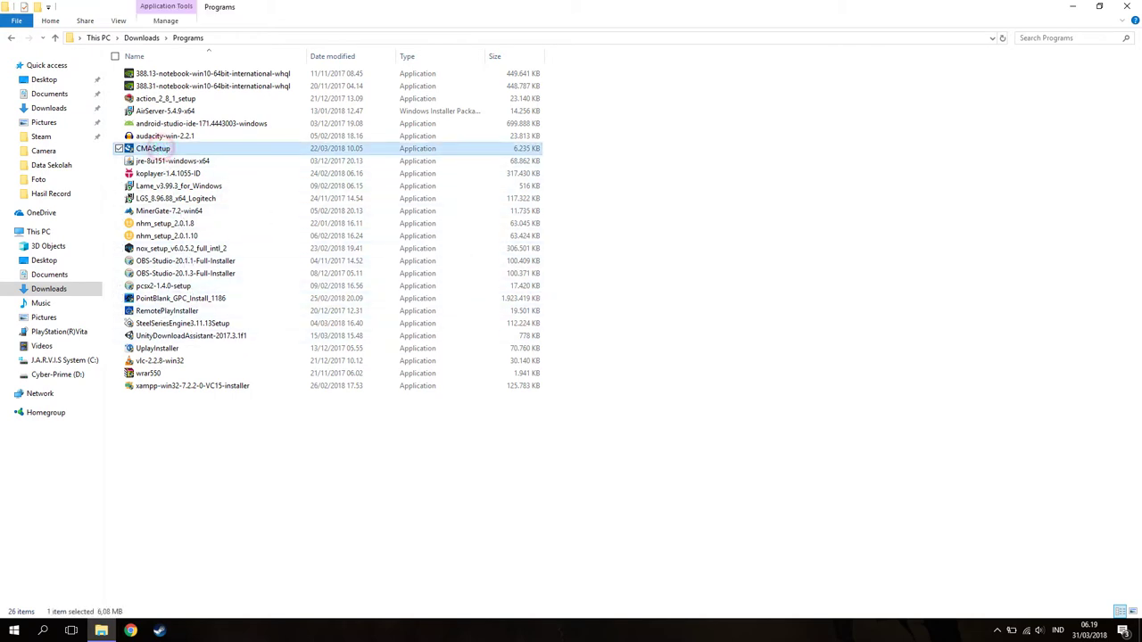
pyautogui.doubleClick(153, 149)
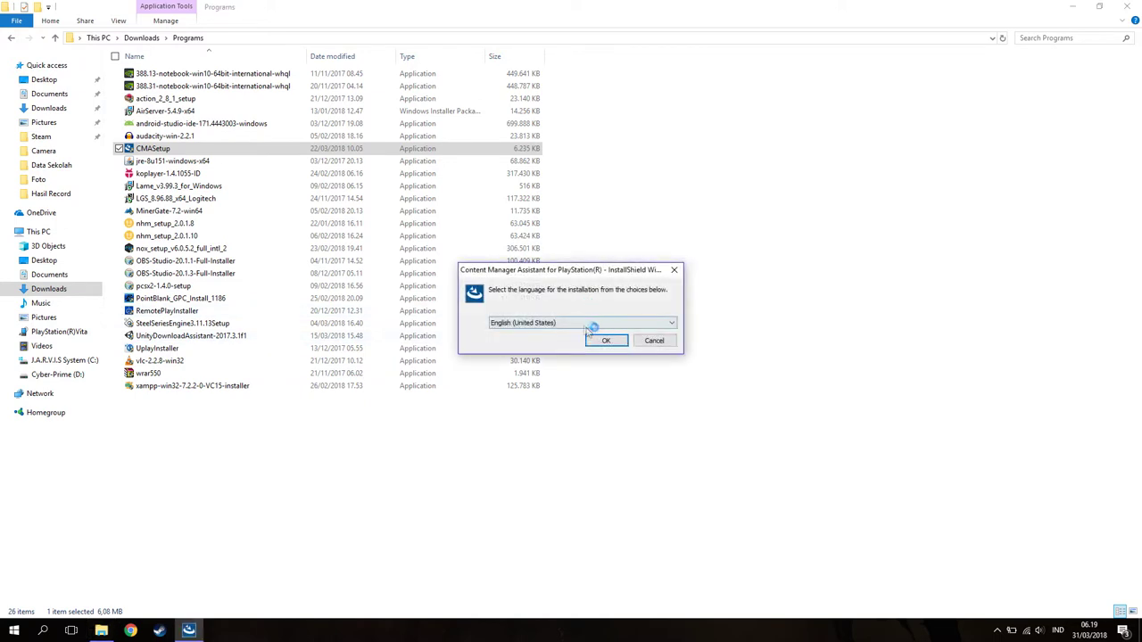
# - Choose English (United States) as the installation language and confirm it
pyautogui.click(535, 323)
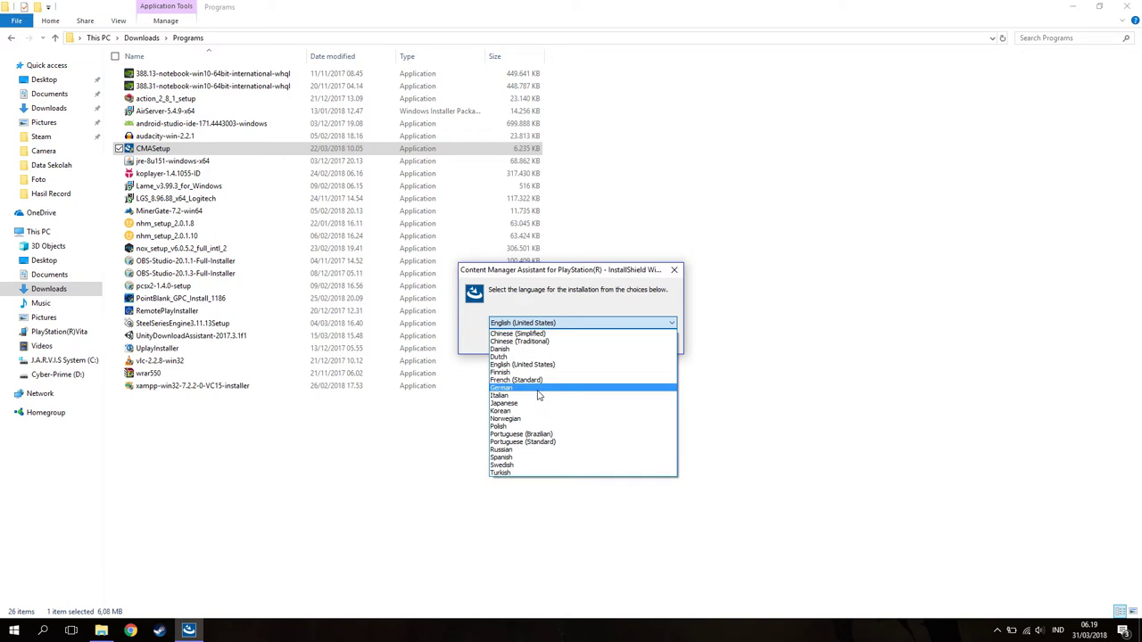
pyautogui.click(522, 365)
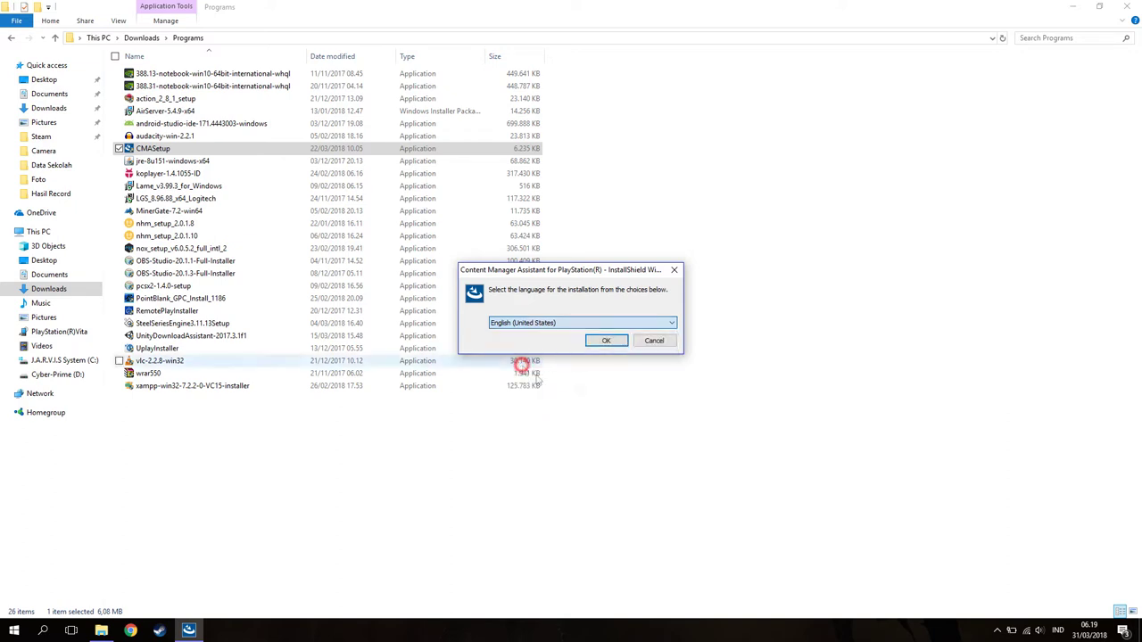
pyautogui.click(606, 340)
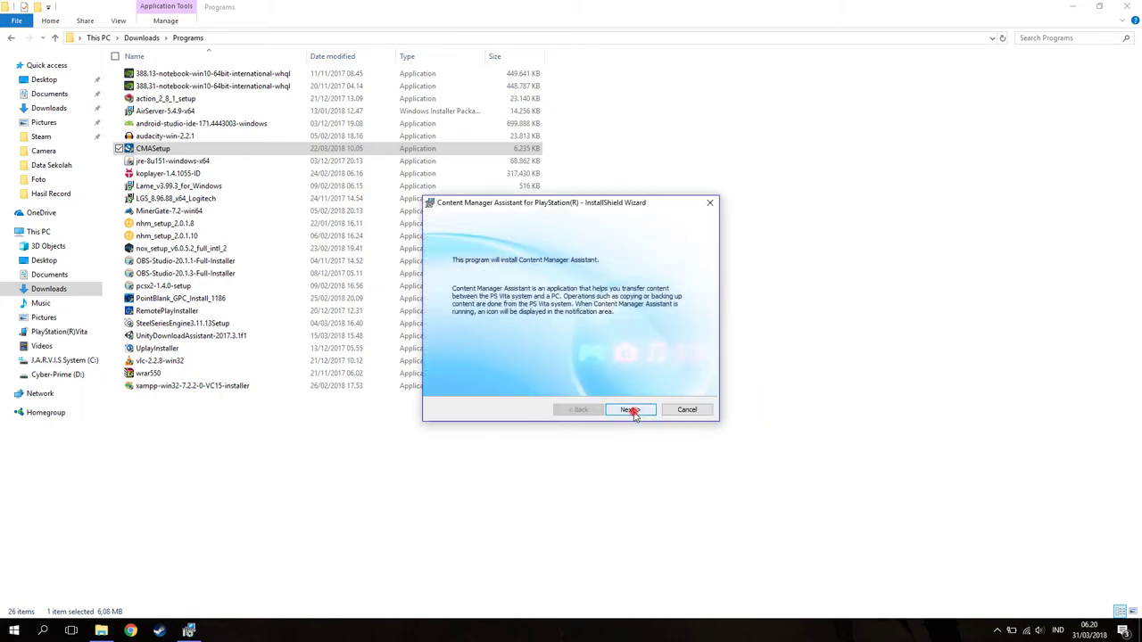
# - Install Content Manager Assistant through the setup wizard and open its folder settings
pyautogui.click(629, 407)
pyautogui.click(482, 368)
pyautogui.click(630, 409)
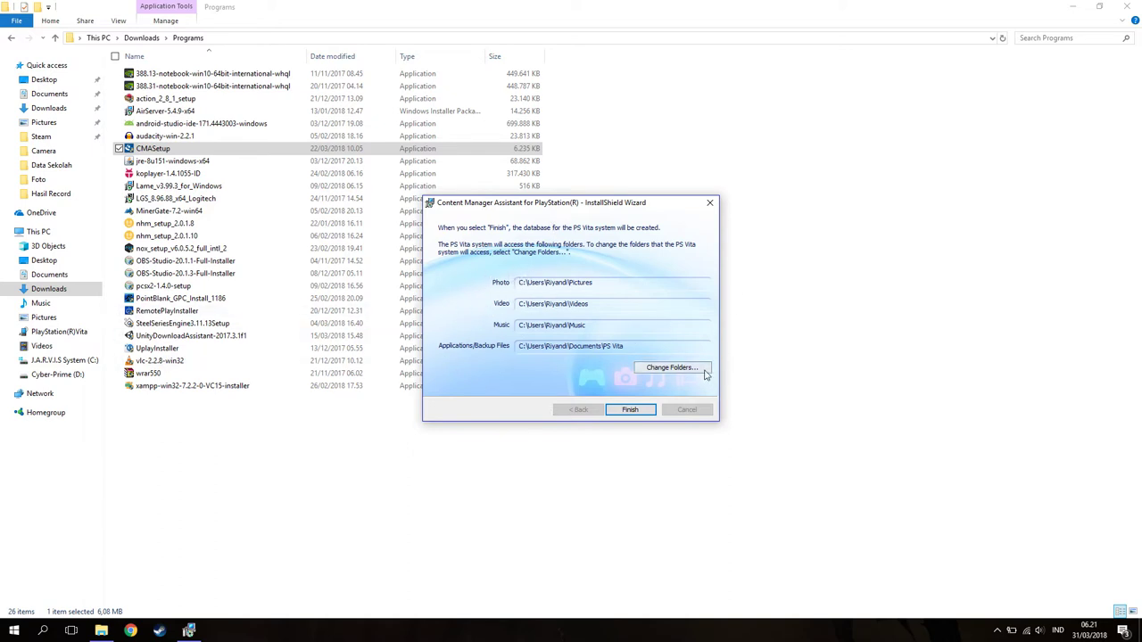
pyautogui.press('Return')
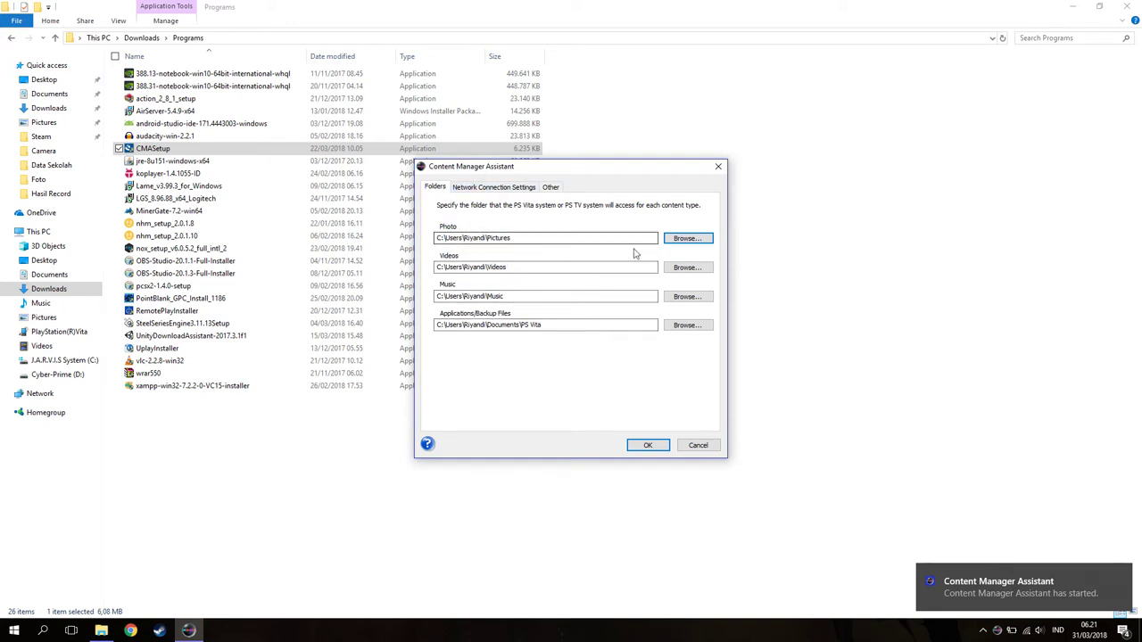
# - Set the Photo folder to a new folder named FOTO inside D:\Foto\PSVita
pyautogui.click(687, 239)
pyautogui.scroll(-1, 550, 337)
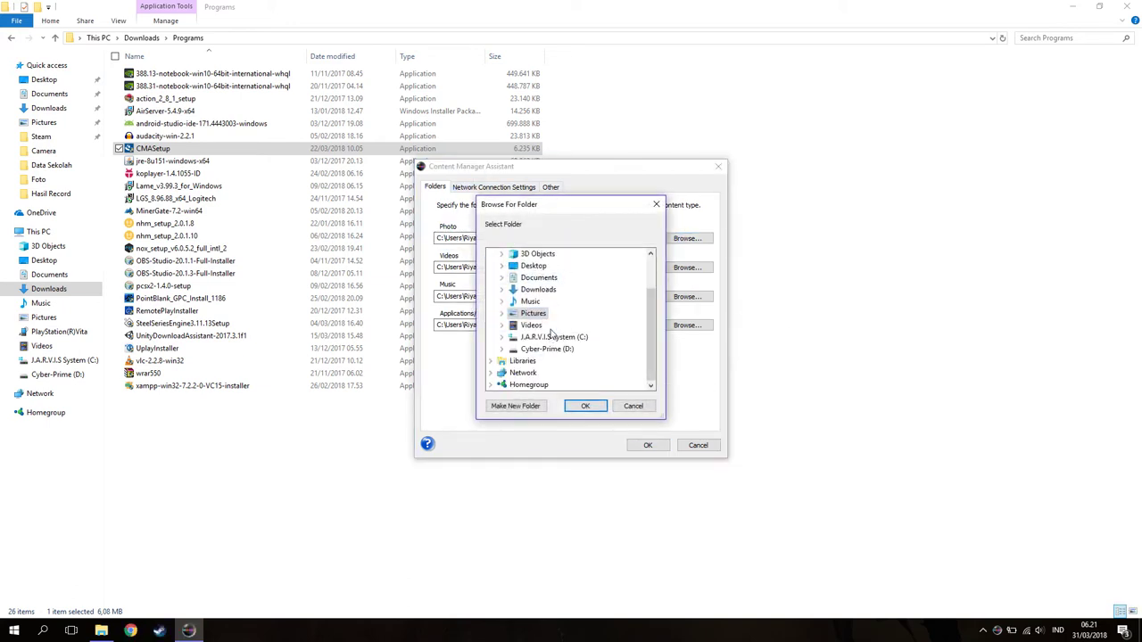
pyautogui.doubleClick(519, 334)
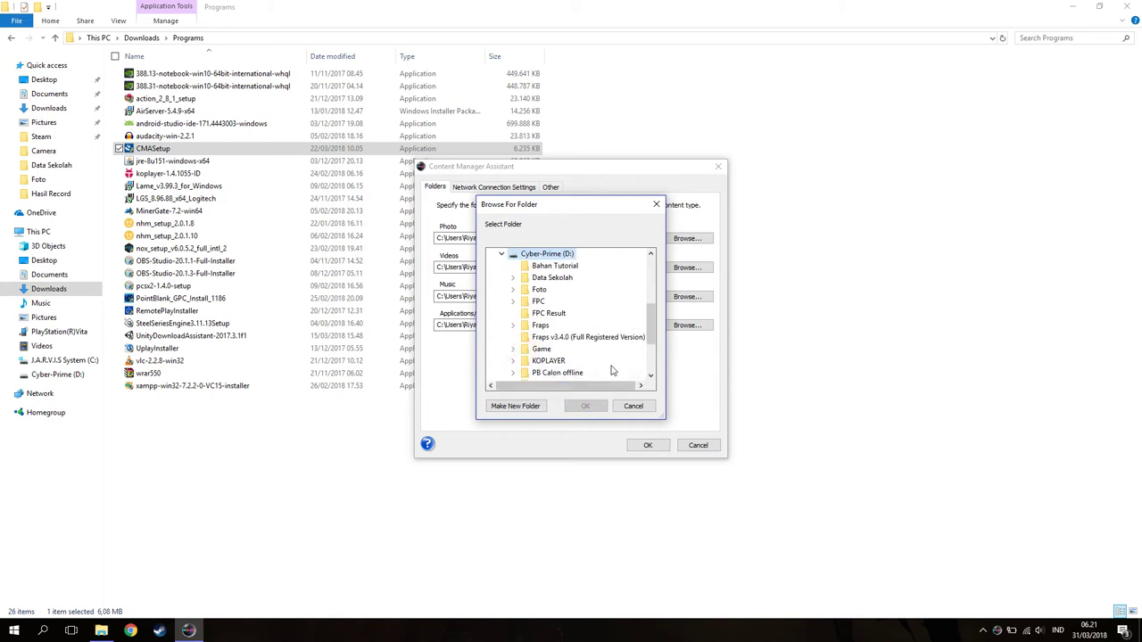
pyautogui.scroll(-2, 526, 321)
pyautogui.scroll(2, 538, 278)
pyautogui.doubleClick(537, 277)
pyautogui.doubleClick(553, 314)
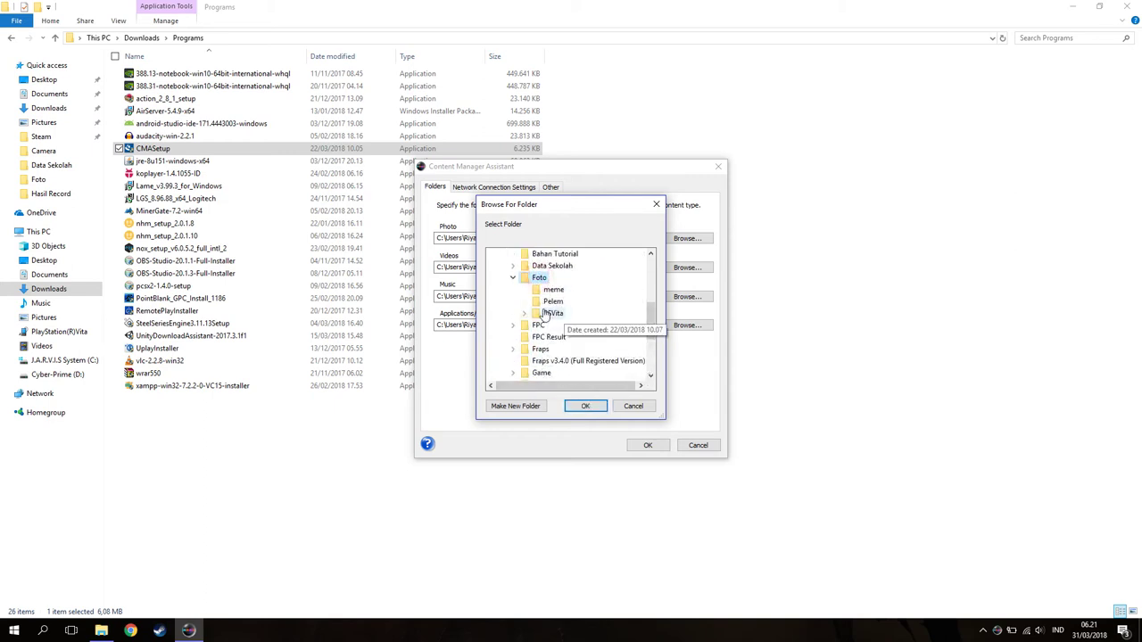
pyautogui.click(522, 407)
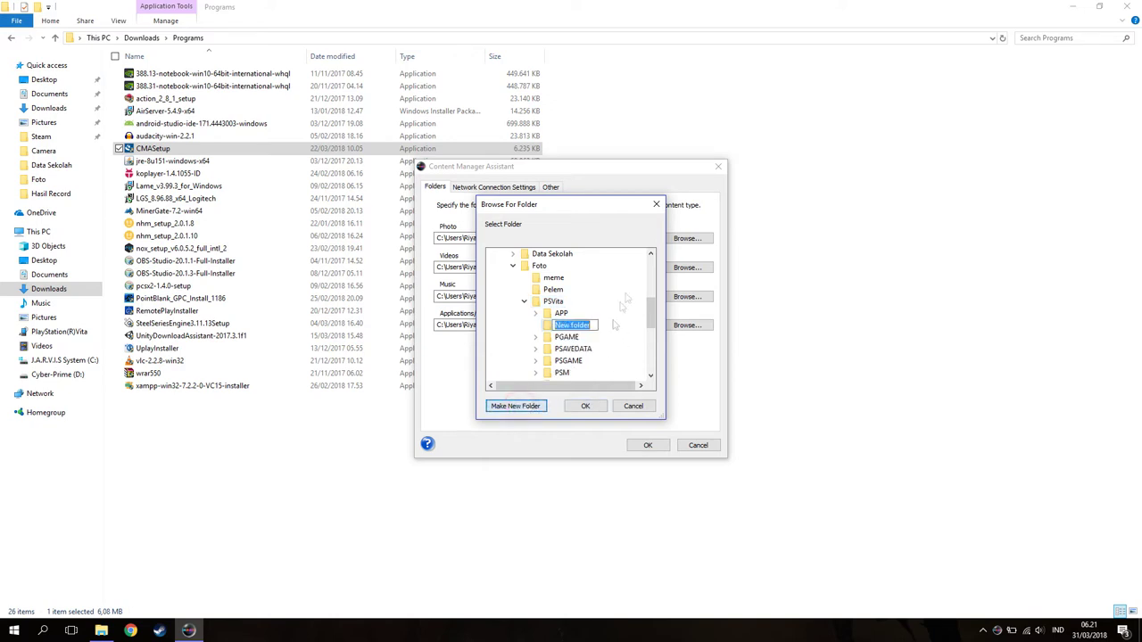
pyautogui.write('FOTO')
pyautogui.click(586, 407)
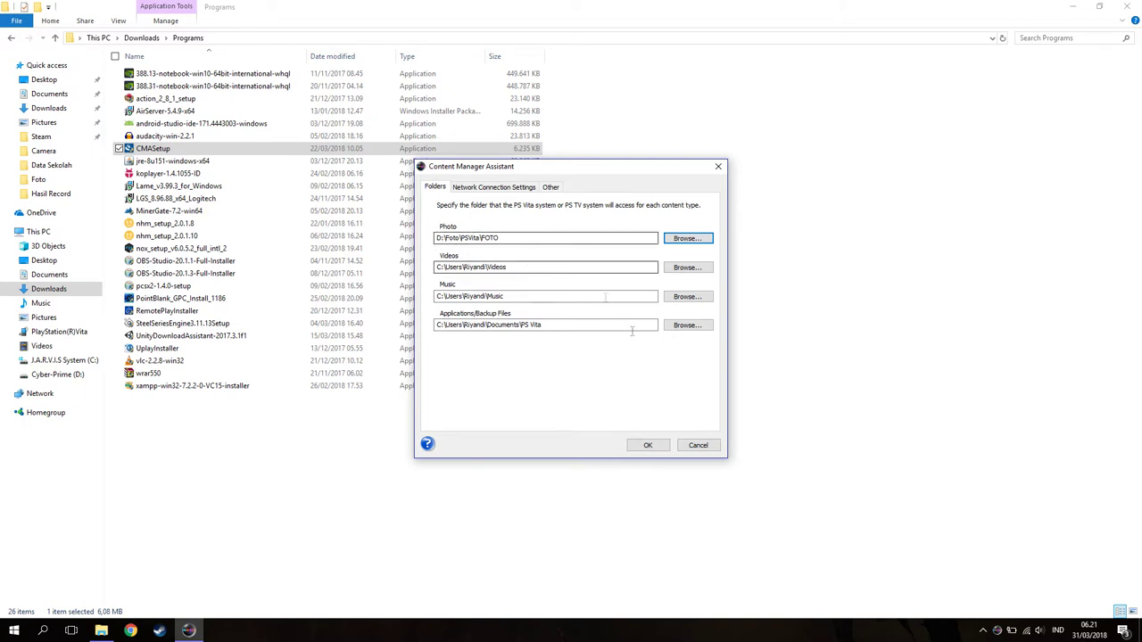
# - Create a new folder inside D:\Foto\PSVita and assign it as the Videos folder
pyautogui.click(687, 270)
pyautogui.scroll(-1, 573, 357)
pyautogui.click(503, 339)
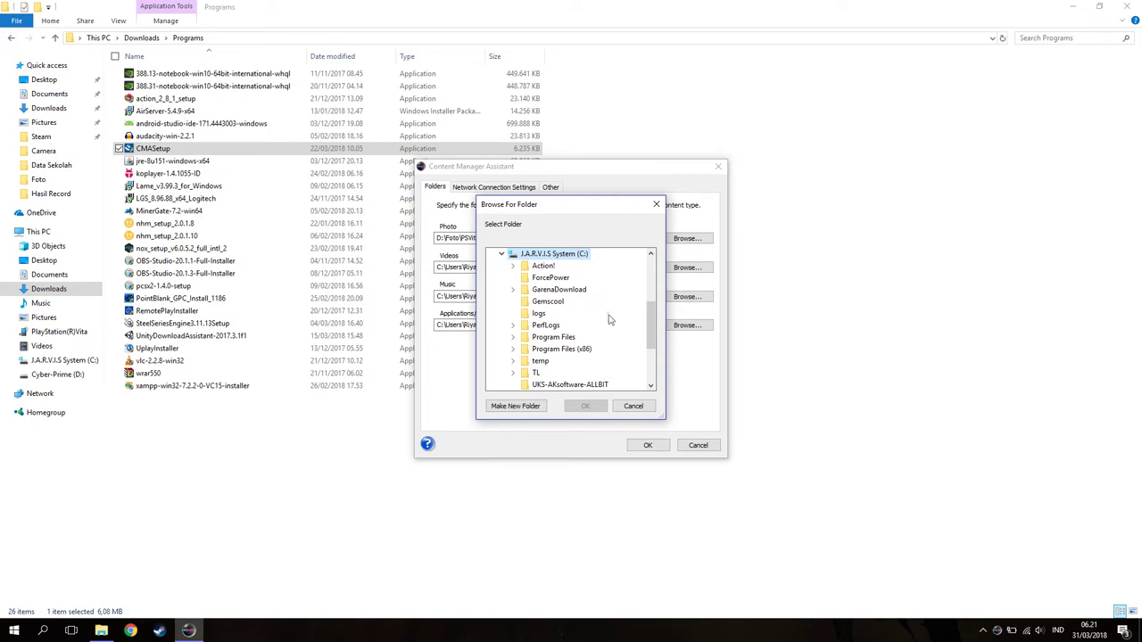
pyautogui.scroll(-8, 609, 319)
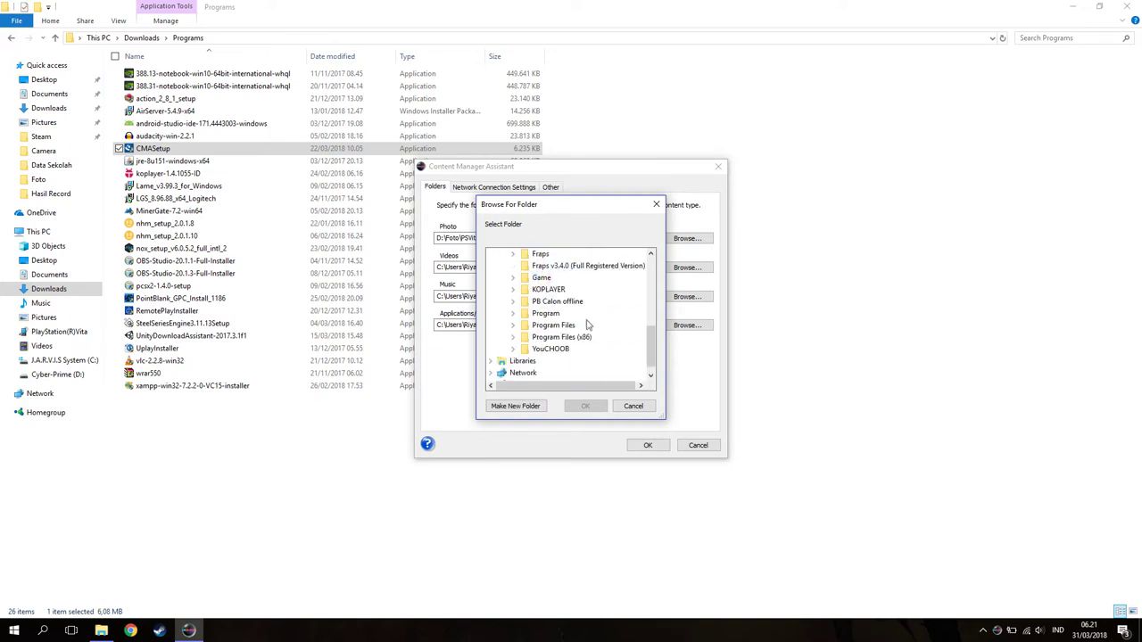
pyautogui.scroll(3, 570, 331)
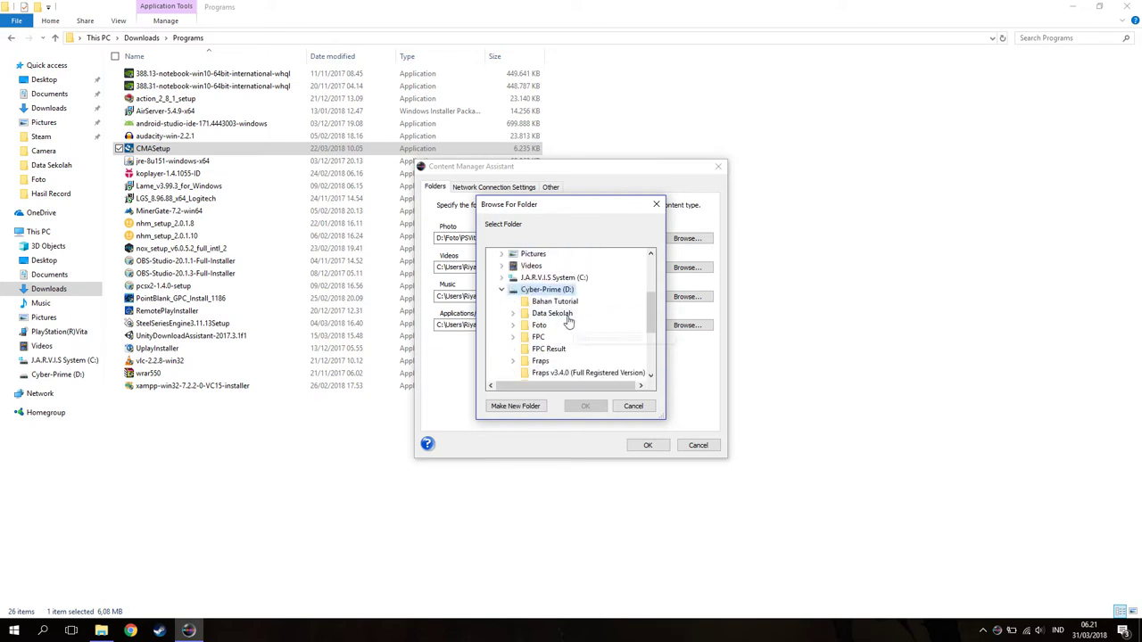
pyautogui.scroll(-3, 567, 323)
pyautogui.scroll(2, 548, 330)
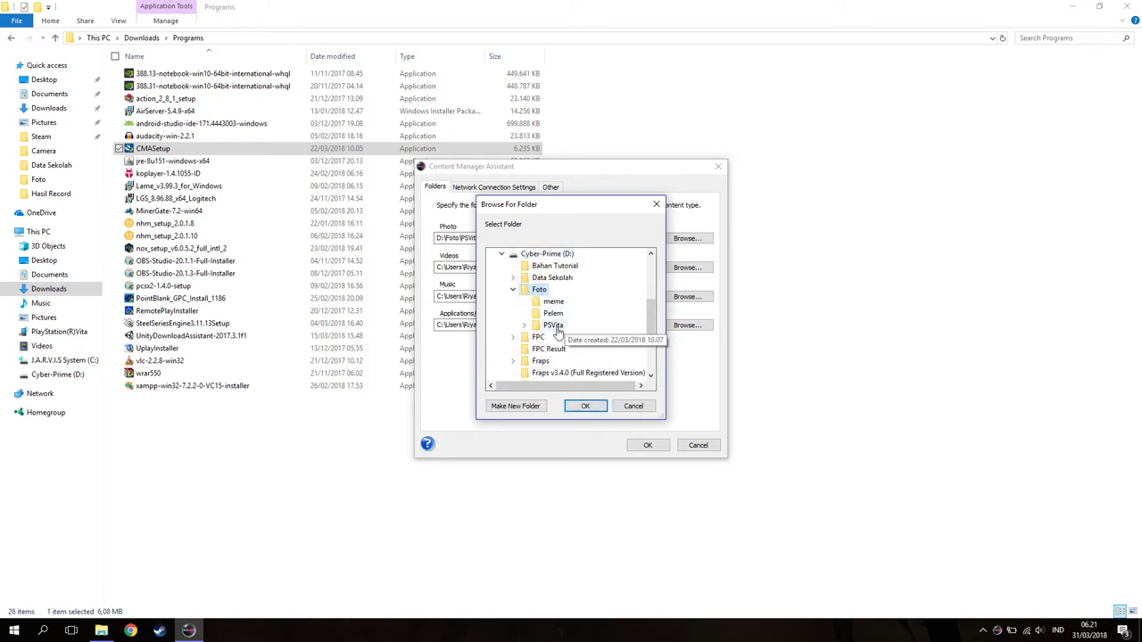
pyautogui.doubleClick(568, 327)
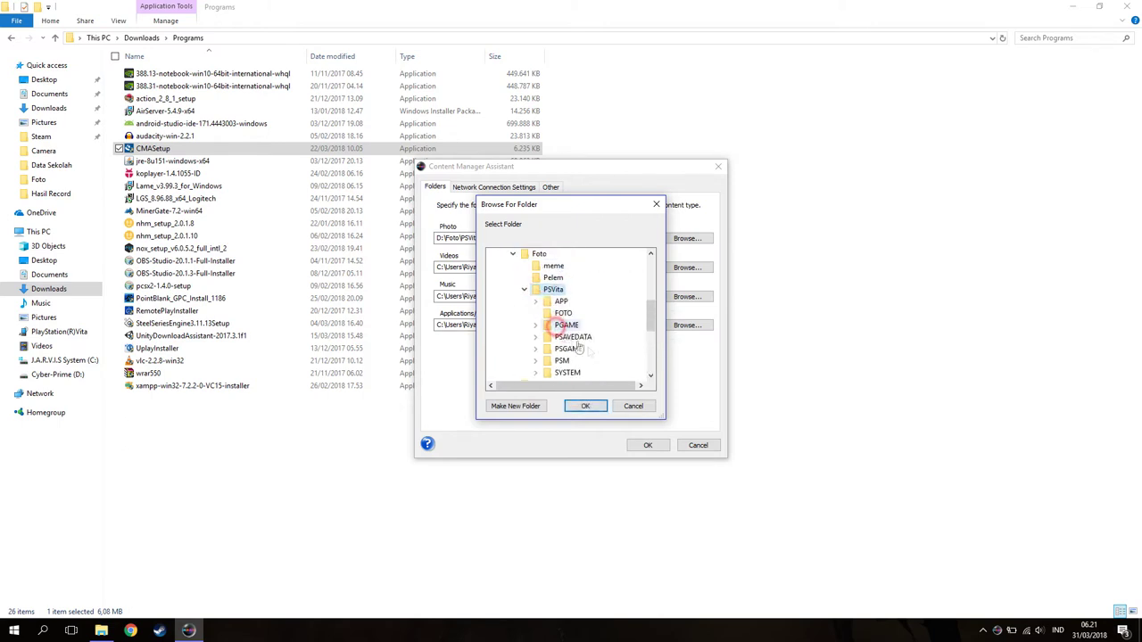
pyautogui.click(500, 408)
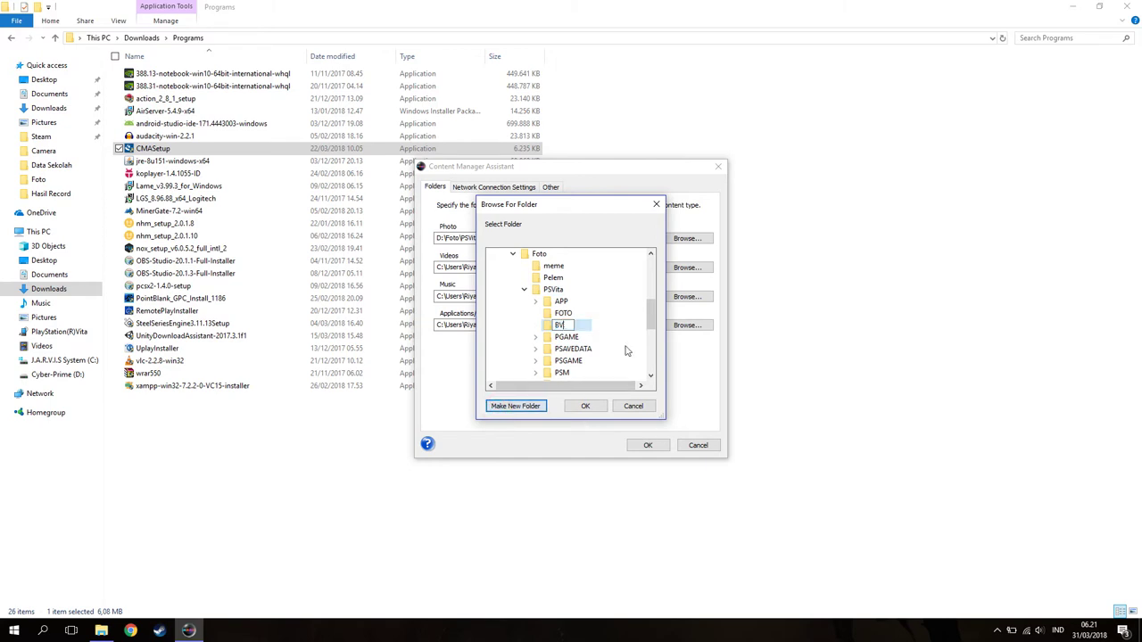
pyautogui.press('Return')
# - Create a folder named Backup inside PSVita and assign it as the Applications/Backup Files folder
pyautogui.hotkey('alt', 'm')
pyautogui.write('Backup')
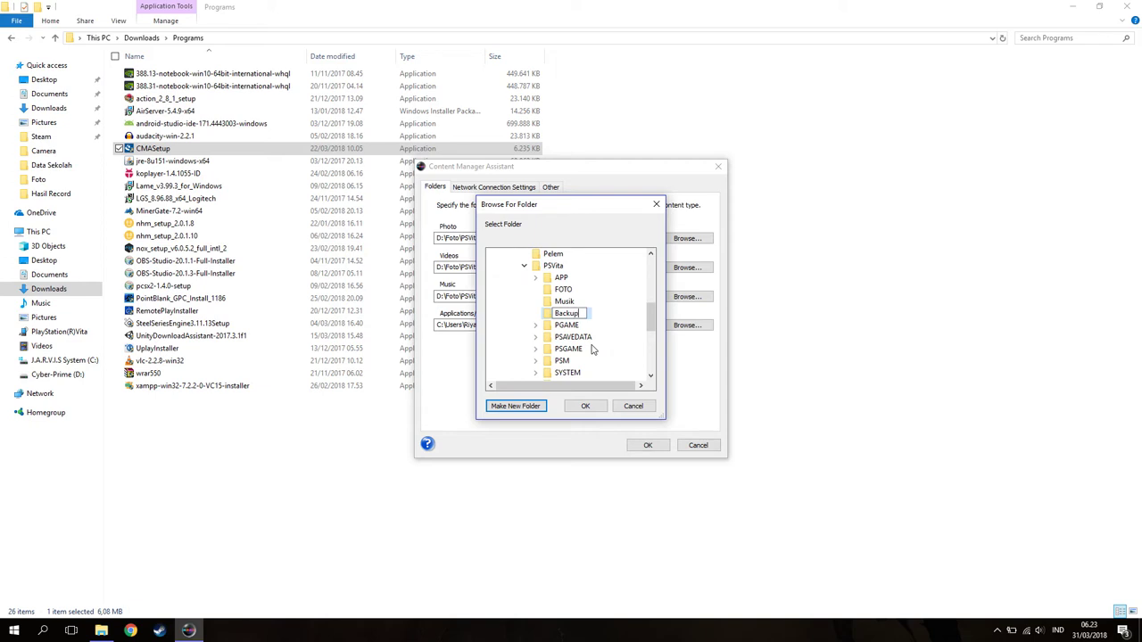
pyautogui.click(584, 407)
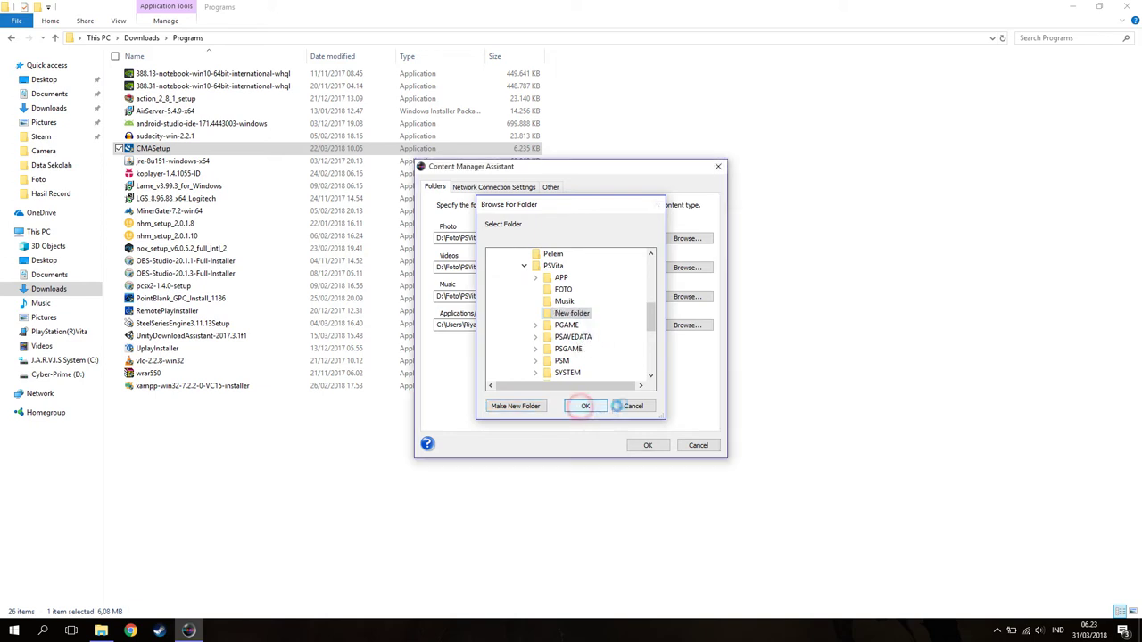
# - Assign D:\Foto\PSVita\Backup as the Applications/Backup Files folder, accepting the folder change, and save the folder settings
pyautogui.click(613, 339)
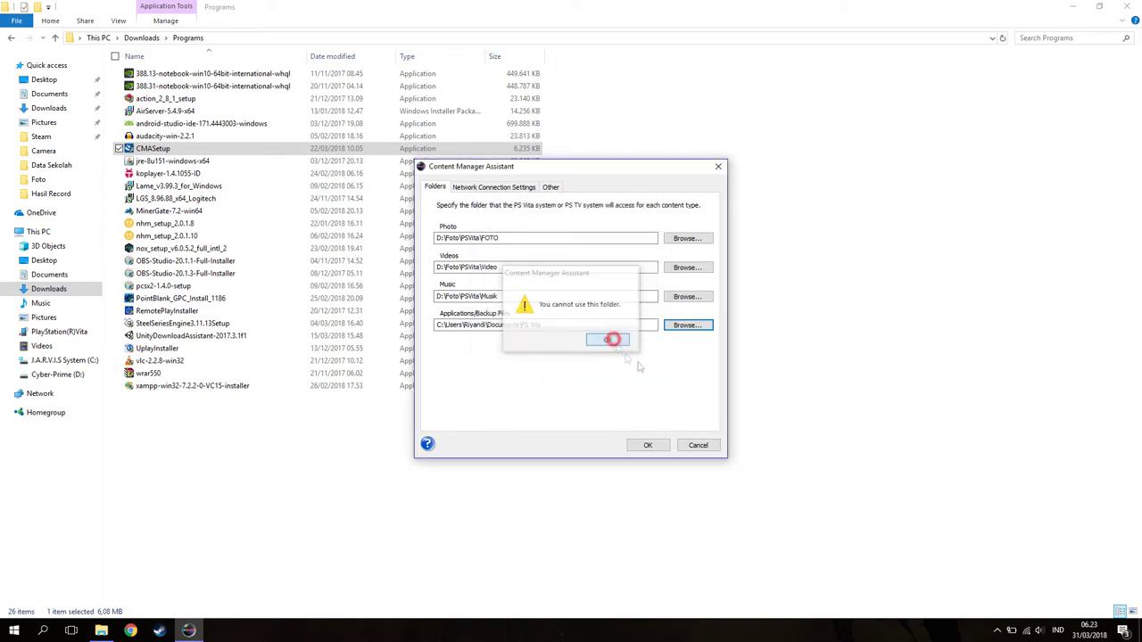
pyautogui.click(685, 324)
pyautogui.scroll(10, 528, 353)
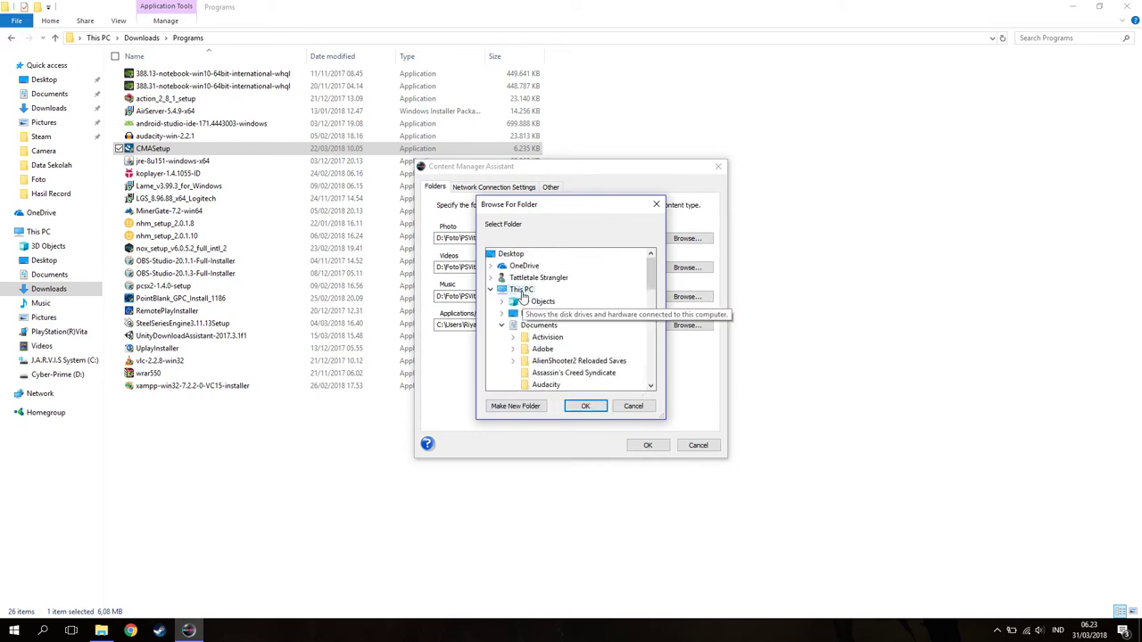
pyautogui.click(512, 325)
pyautogui.scroll(-3, 553, 348)
pyautogui.click(546, 361)
pyautogui.doubleClick(546, 361)
pyautogui.scroll(-1, 562, 321)
pyautogui.click(557, 336)
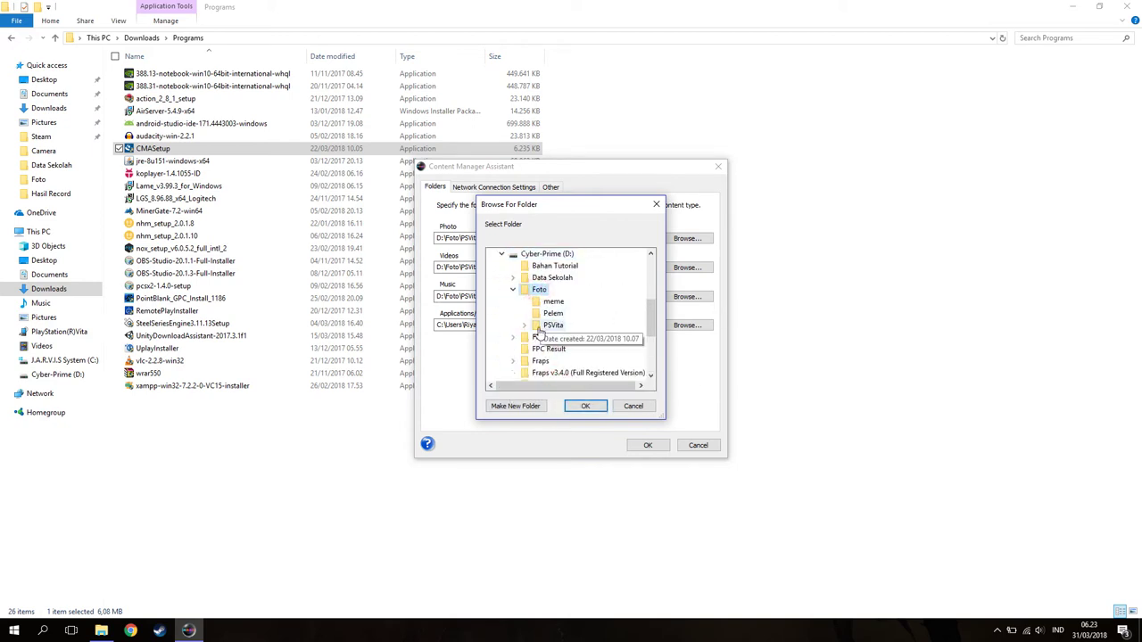
pyautogui.doubleClick(558, 336)
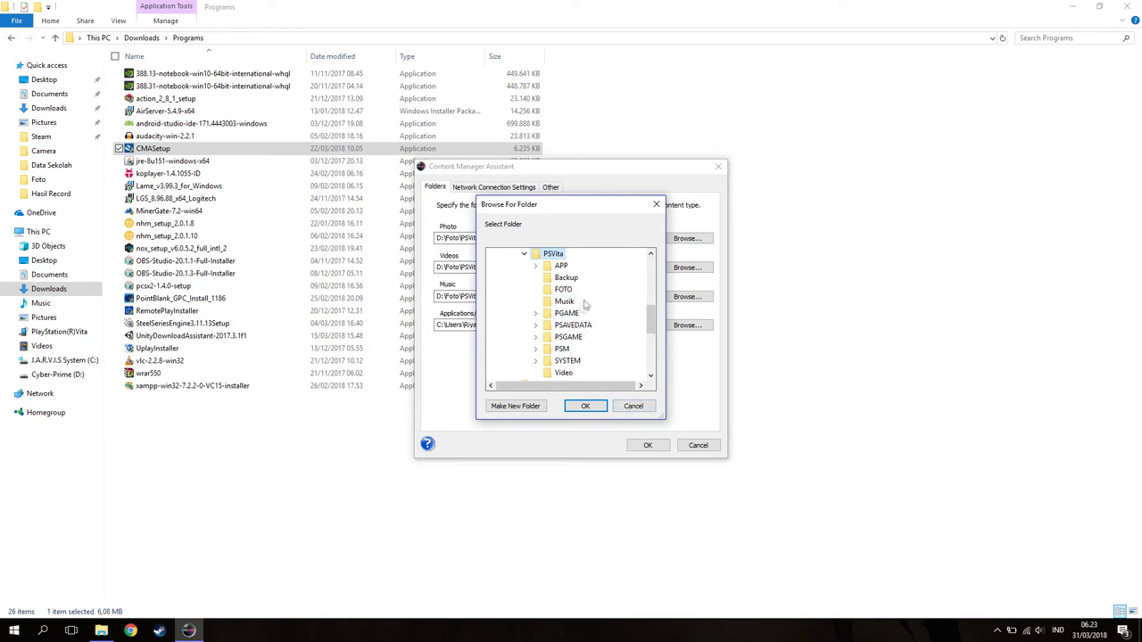
pyautogui.click(566, 277)
pyautogui.click(580, 404)
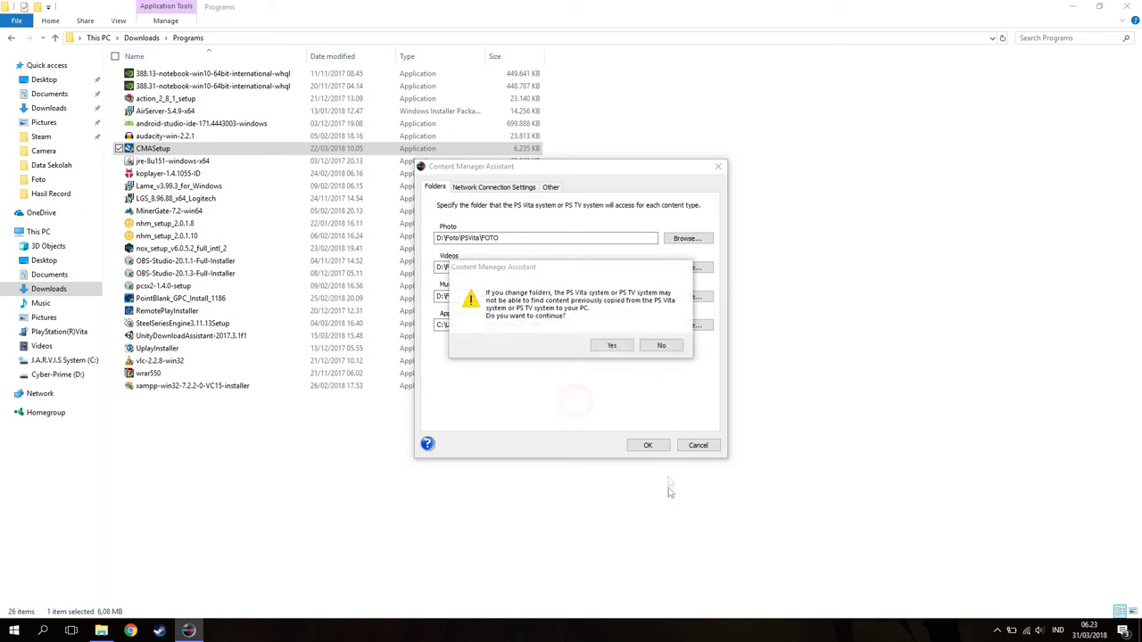
pyautogui.click(614, 346)
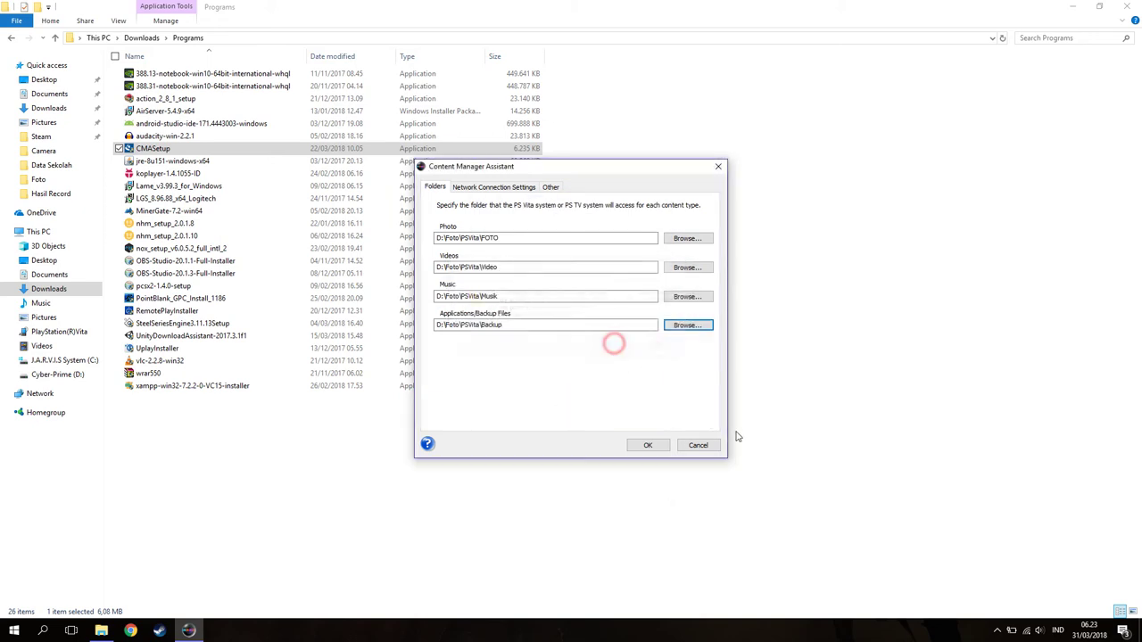
pyautogui.click(648, 445)
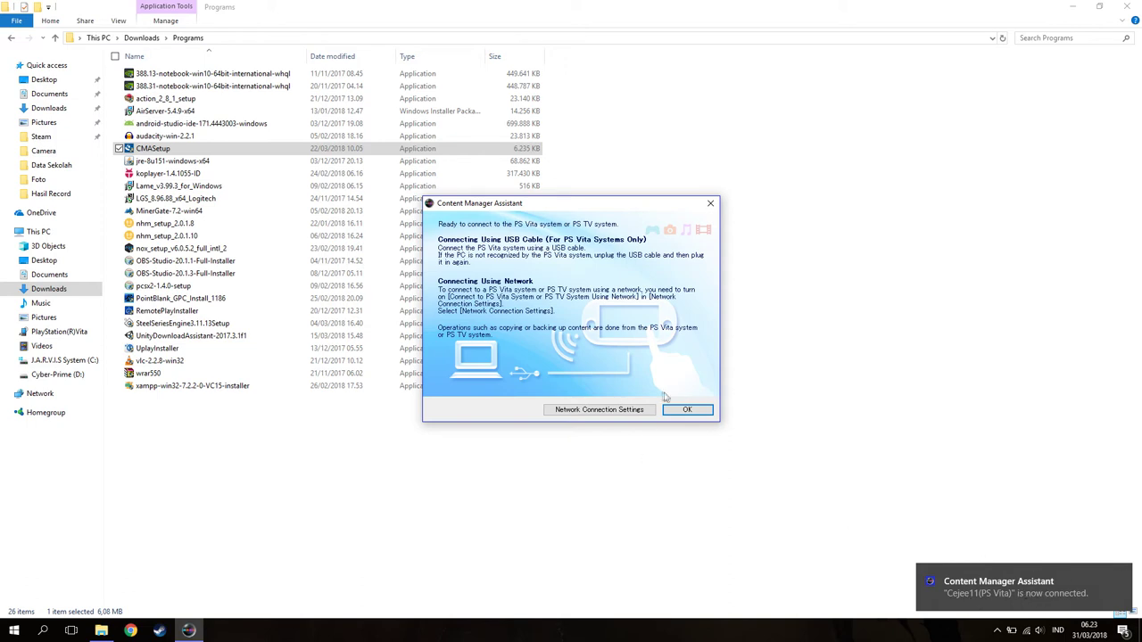
pyautogui.click(689, 412)
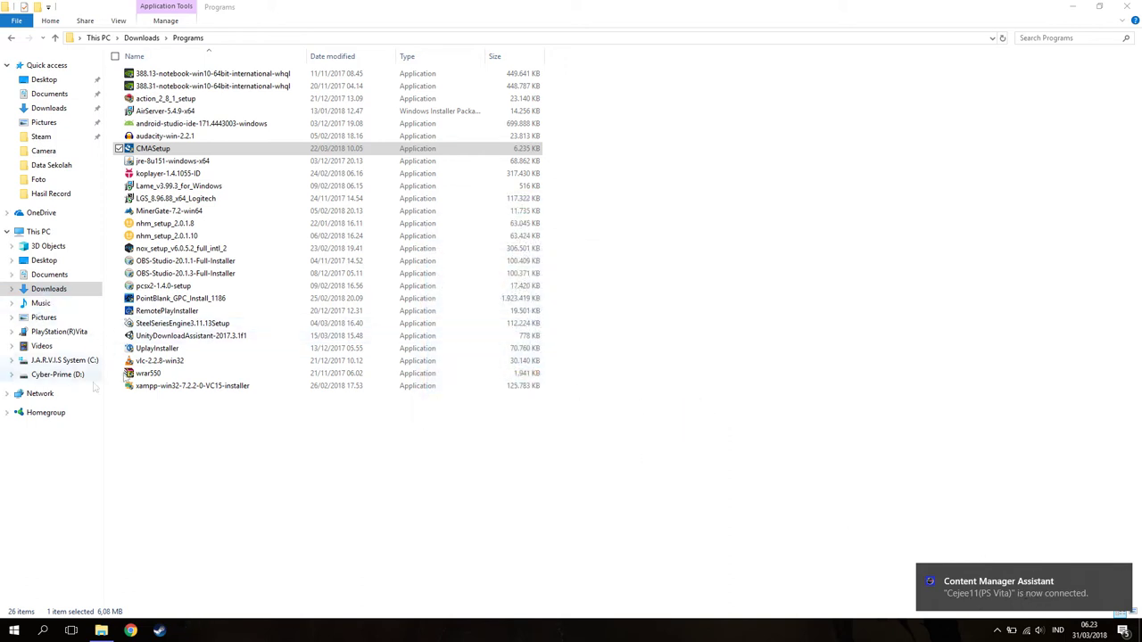
# - Move the image 678003 from the Foto folder on drive D: into its PSVita subfolder
pyautogui.click(49, 375)
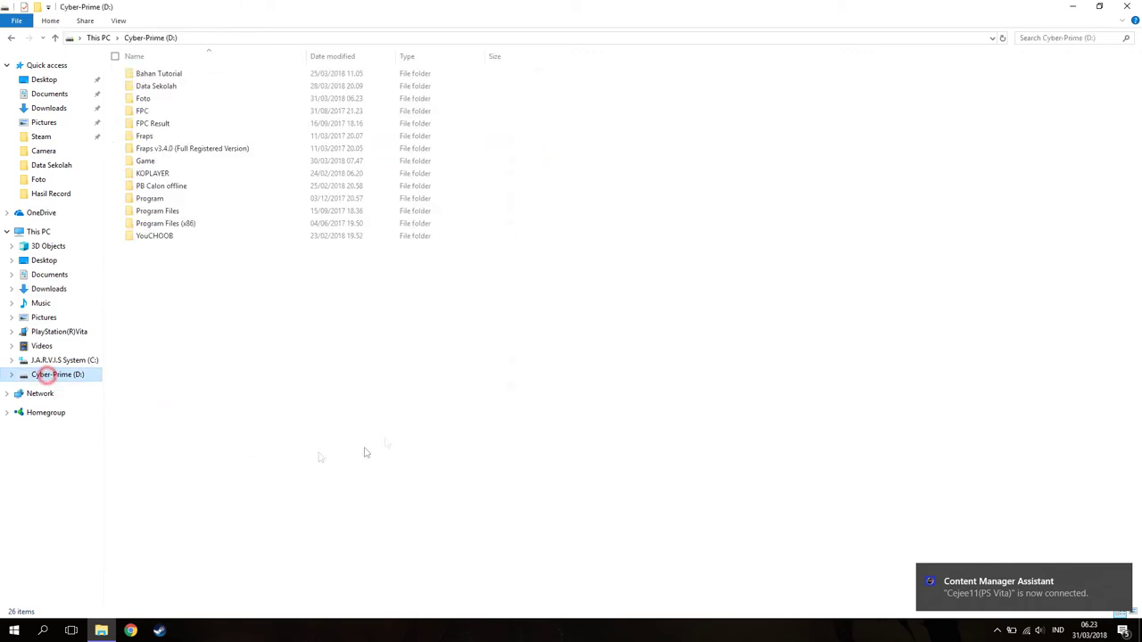
pyautogui.click(153, 99)
pyautogui.doubleClick(182, 96)
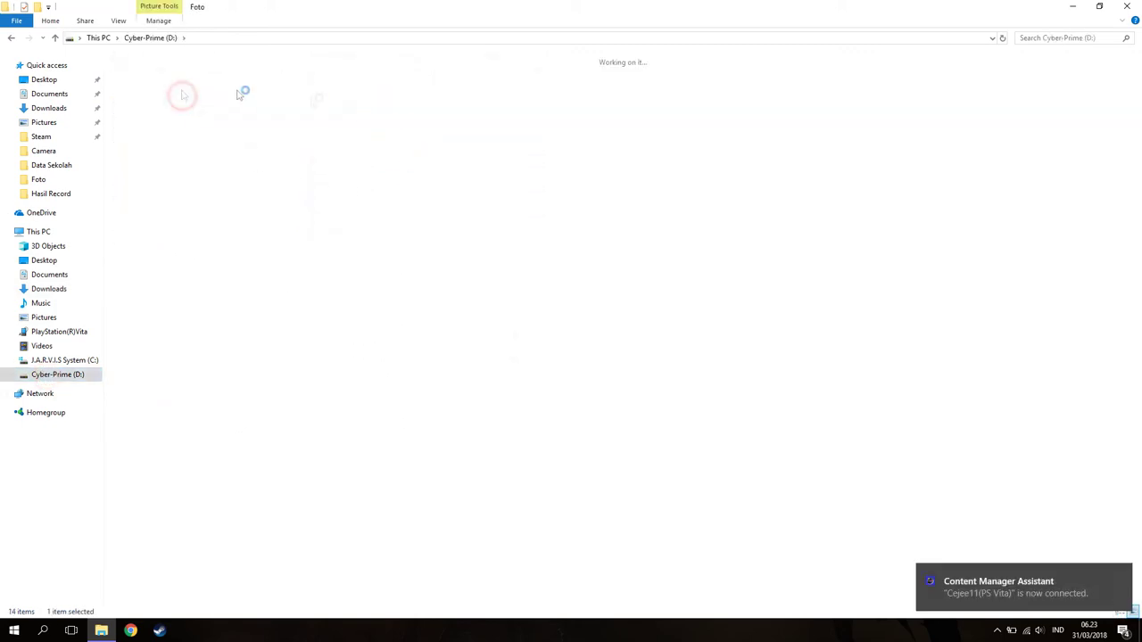
pyautogui.rightClick(581, 169)
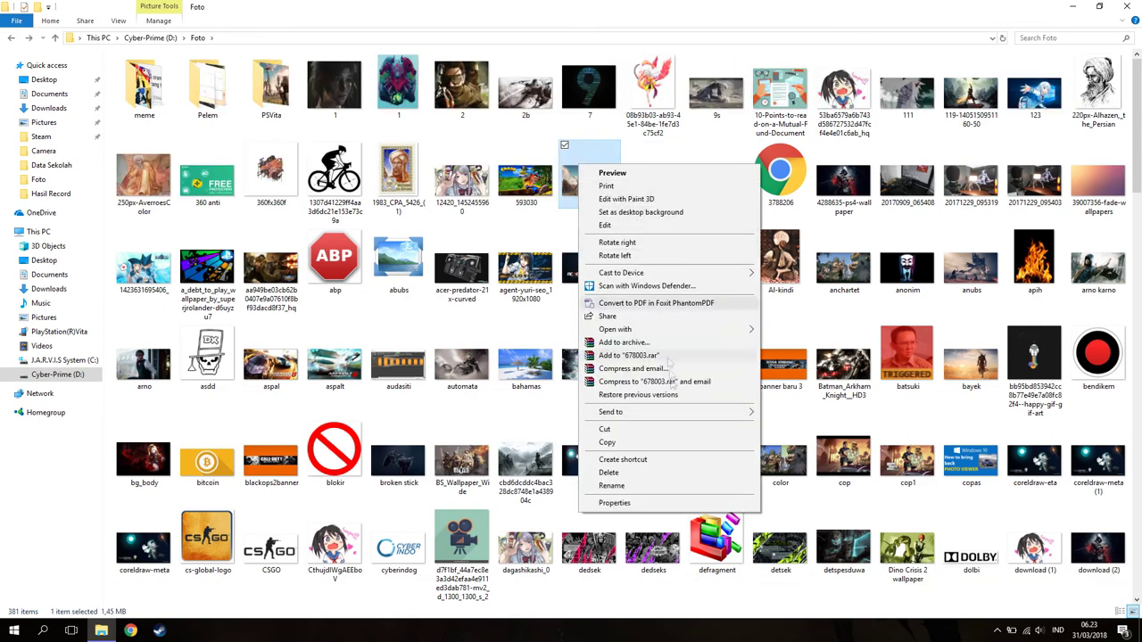
pyautogui.click(604, 429)
pyautogui.doubleClick(272, 89)
pyautogui.hotkey('ctrl', 'v')
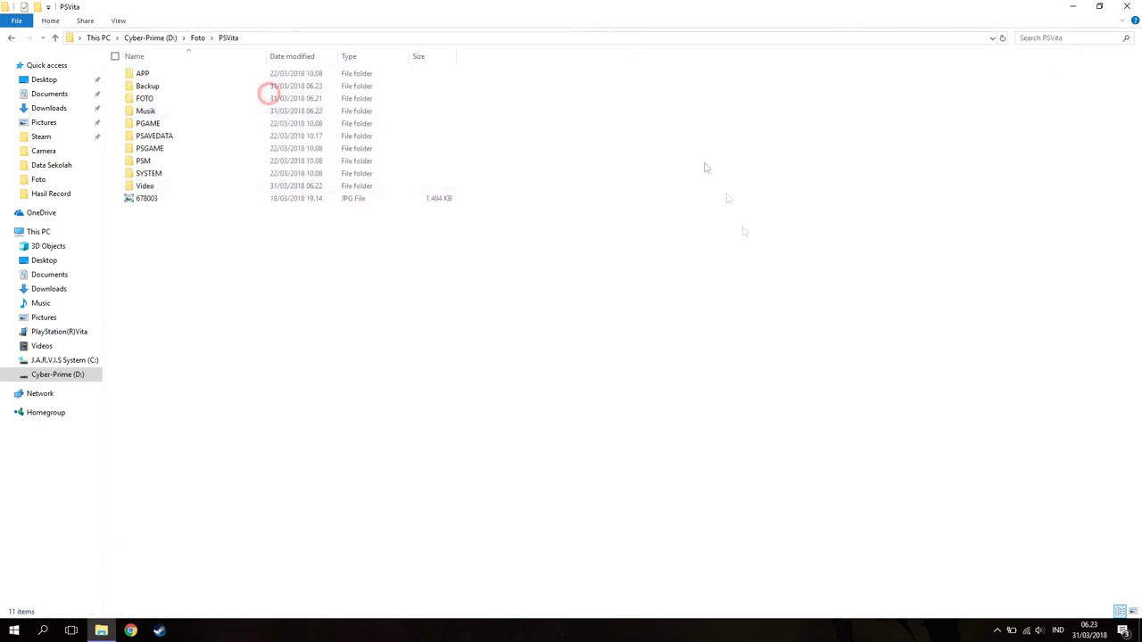
# - Move the image 678003 into the FOTO folder inside PSVita and return to the PSVita folder
pyautogui.doubleClick(169, 98)
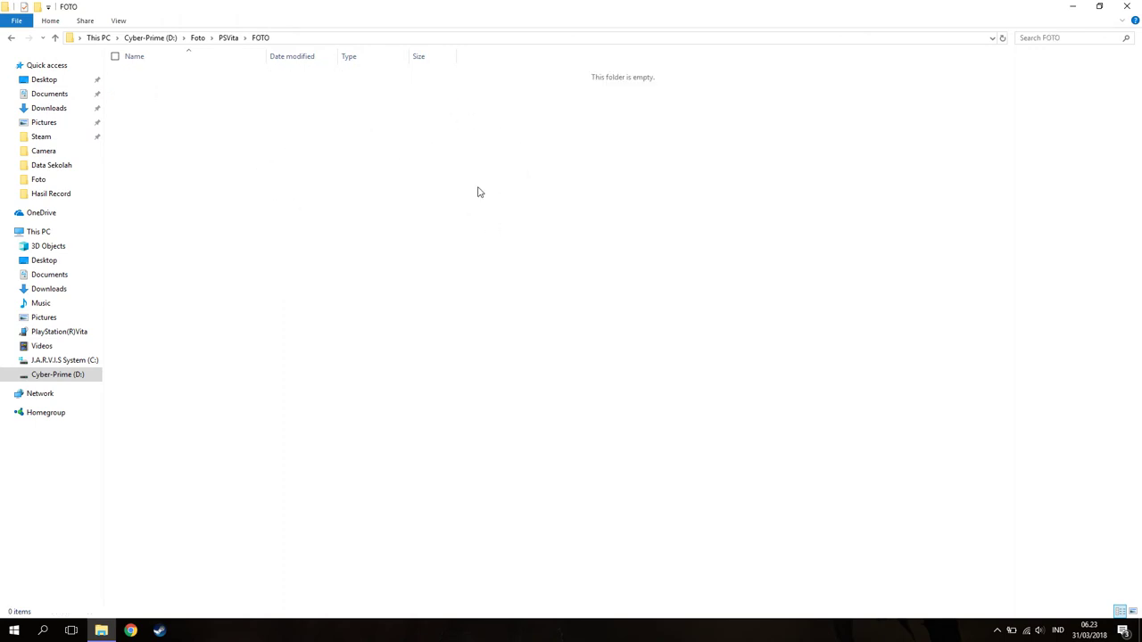
pyautogui.hotkey('ctrl', 'v')
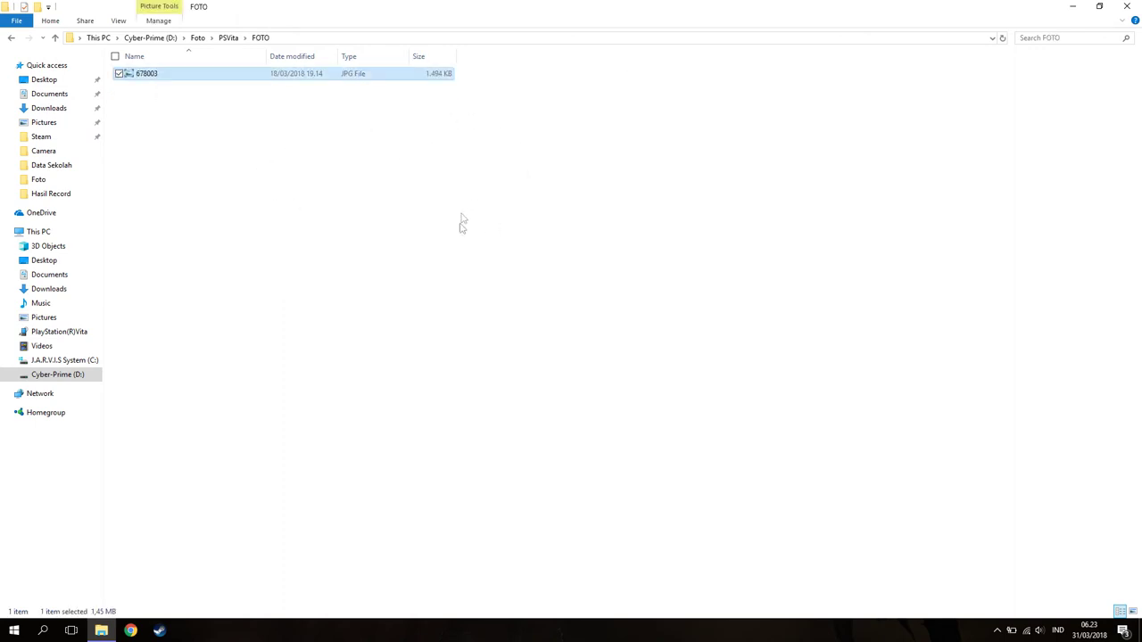
pyautogui.press('BackSpace')
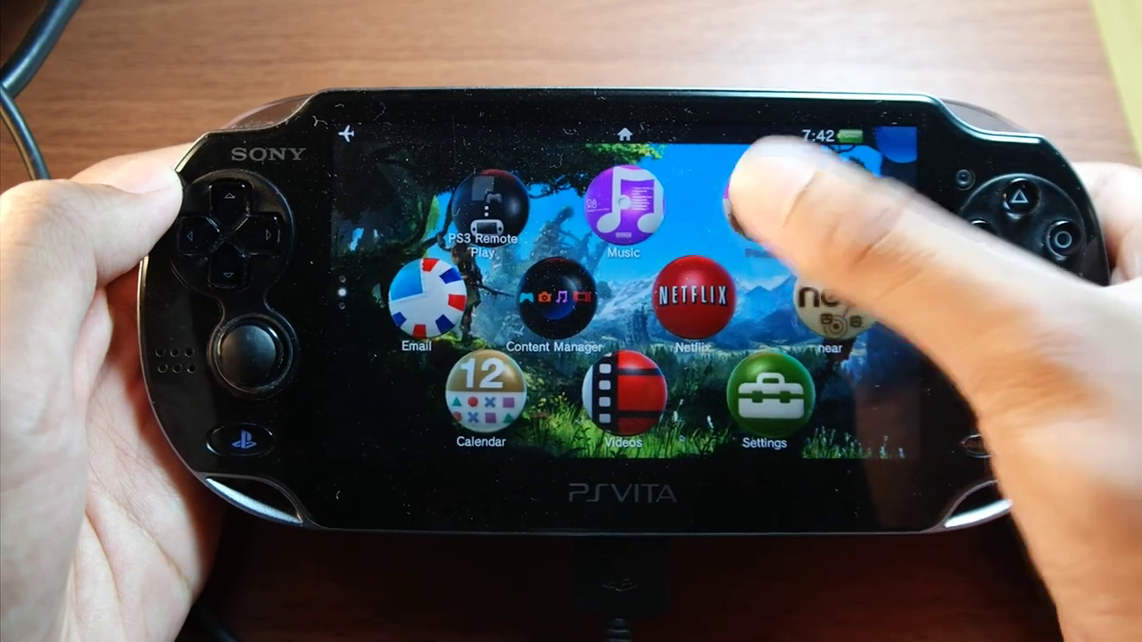
pyautogui.click(754, 204)
pyautogui.click(772, 396)
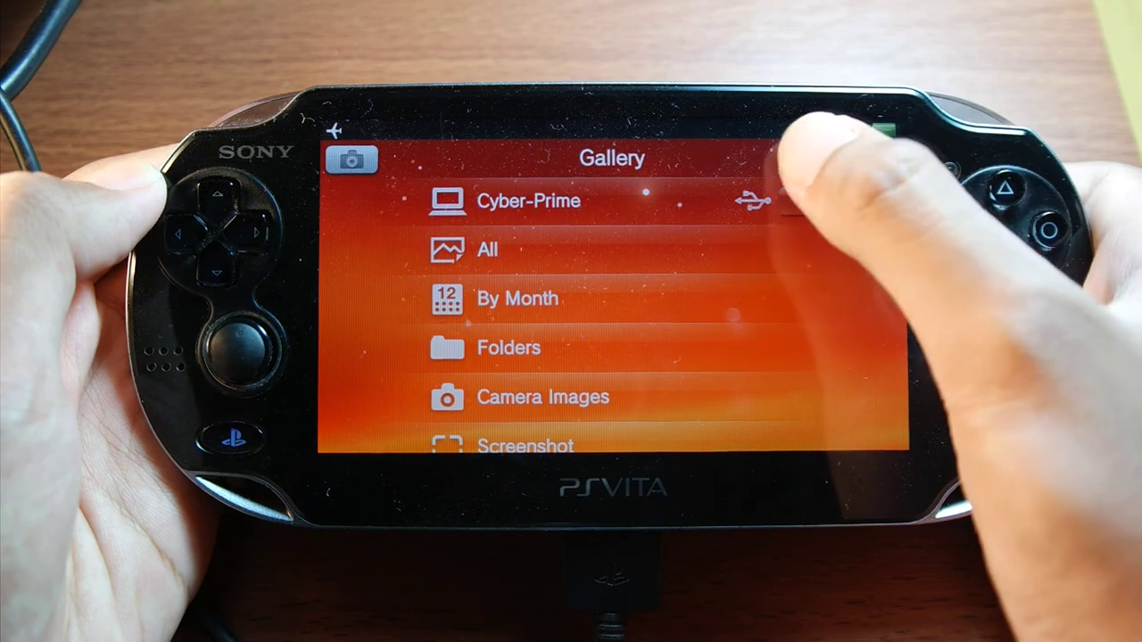
pyautogui.click(660, 198)
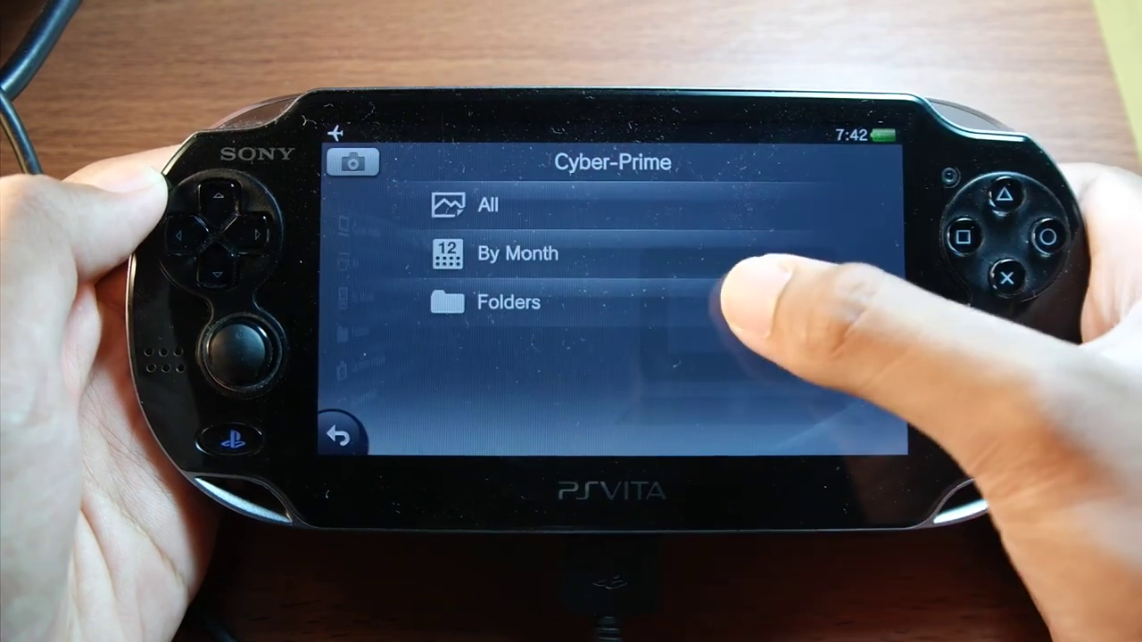
pyautogui.click(741, 301)
pyautogui.click(427, 217)
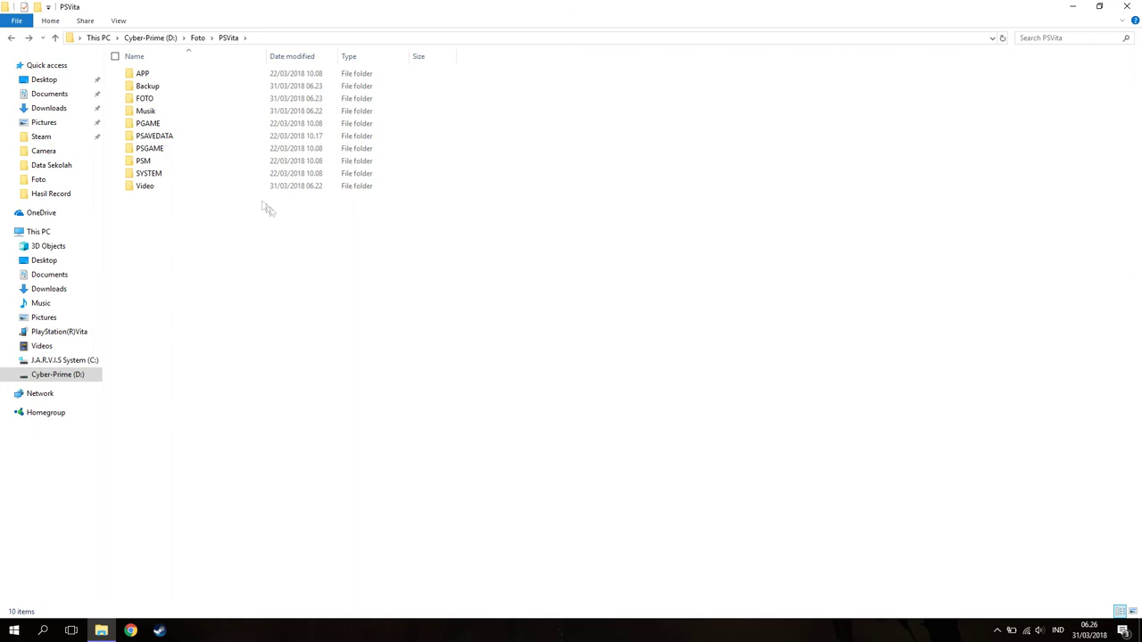
# - Check the contents of the FOTO folder and return to the PSVita folder
pyautogui.doubleClick(184, 98)
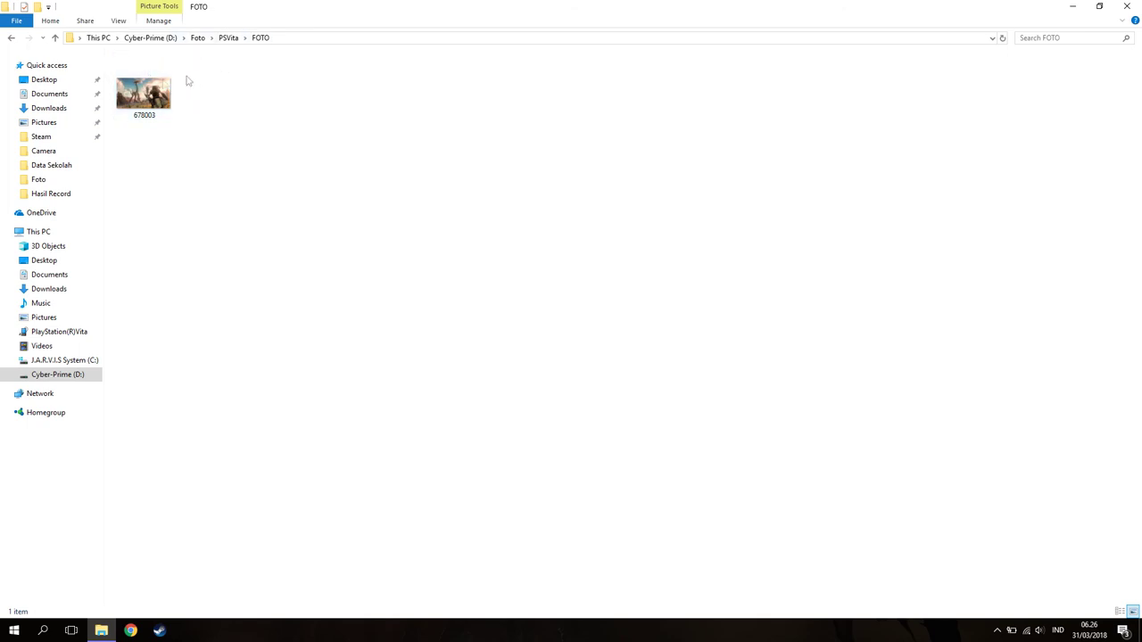
pyautogui.click(11, 38)
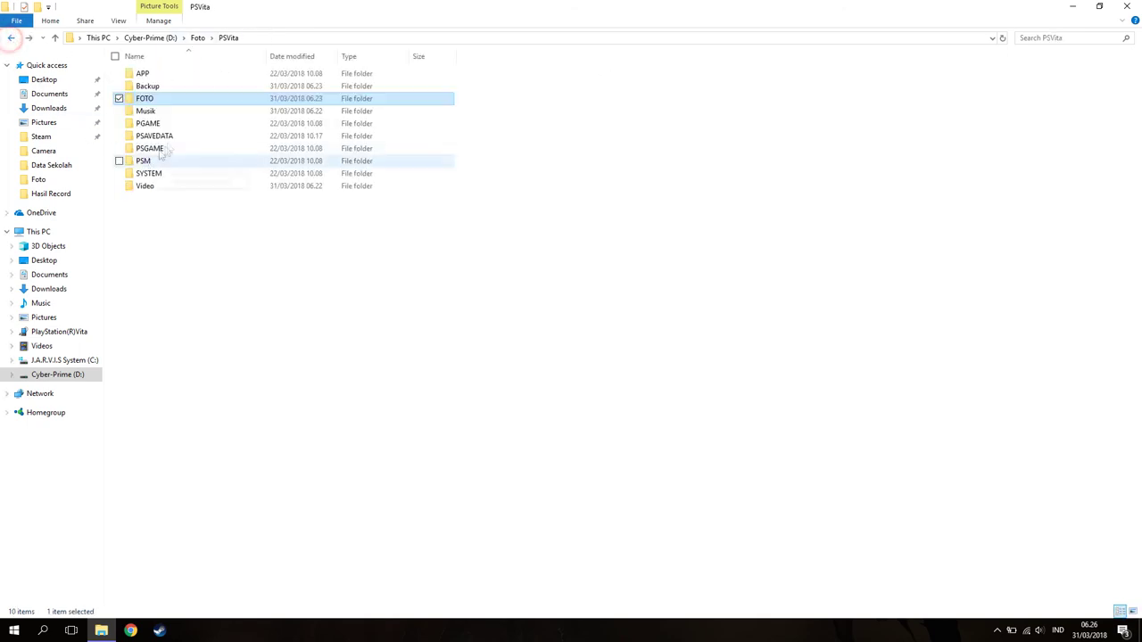